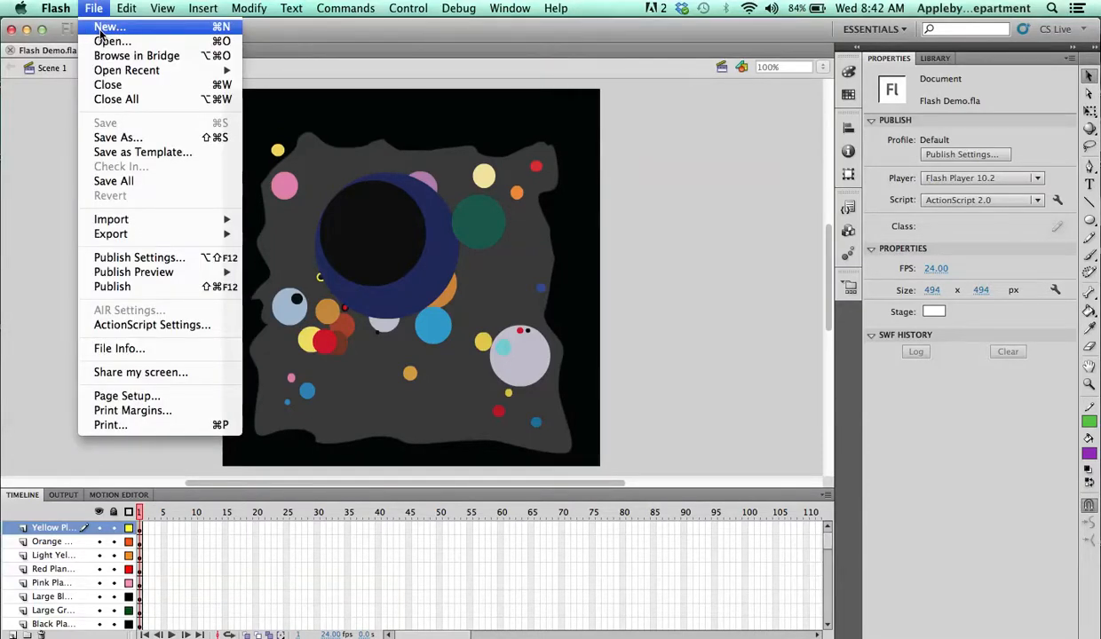
Create a new ActionScript 2.0 document with a 550 x 400 px stage.
left_click(126, 29)
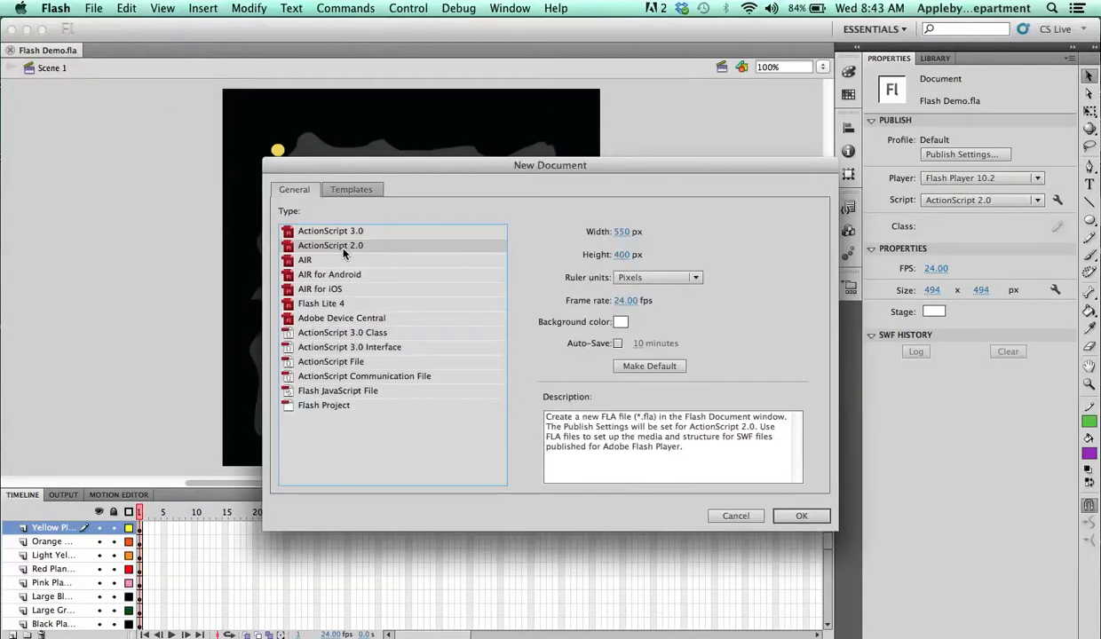
left_click(770, 513)
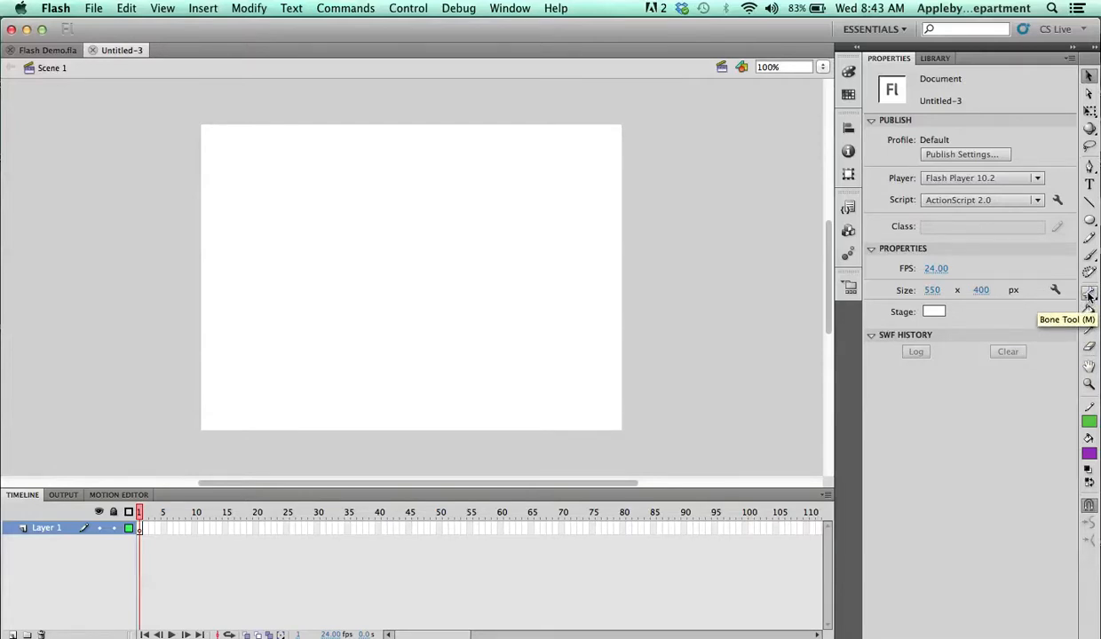
Draw a purple circle with a green outline, about 77 px in diameter, near the stage's left edge using the Oval tool.
left_click(1090, 221)
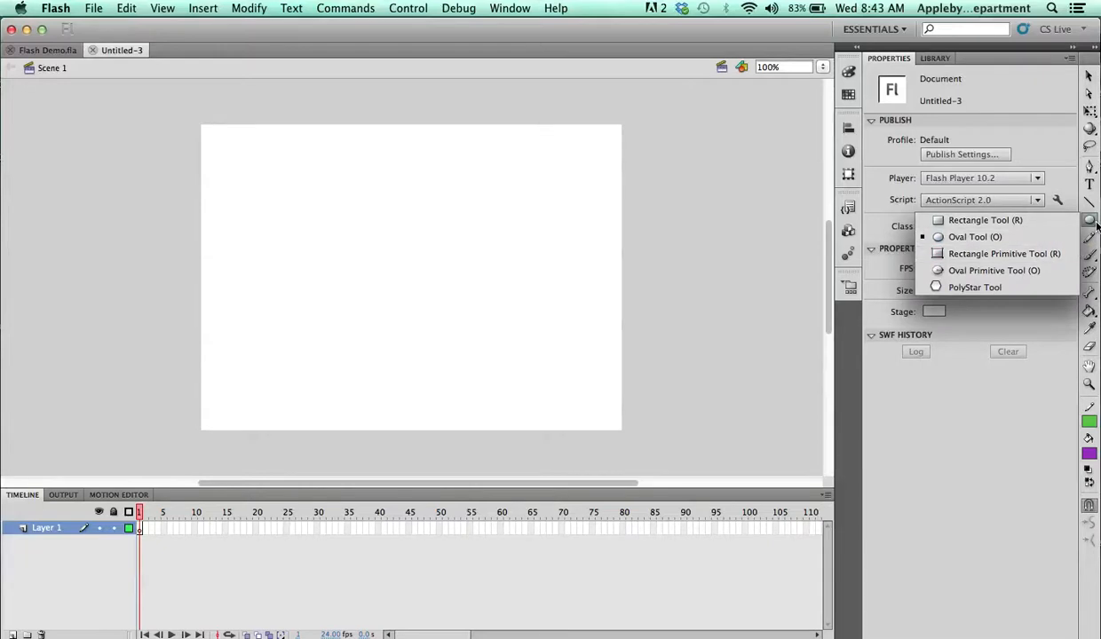
left_click(1095, 223)
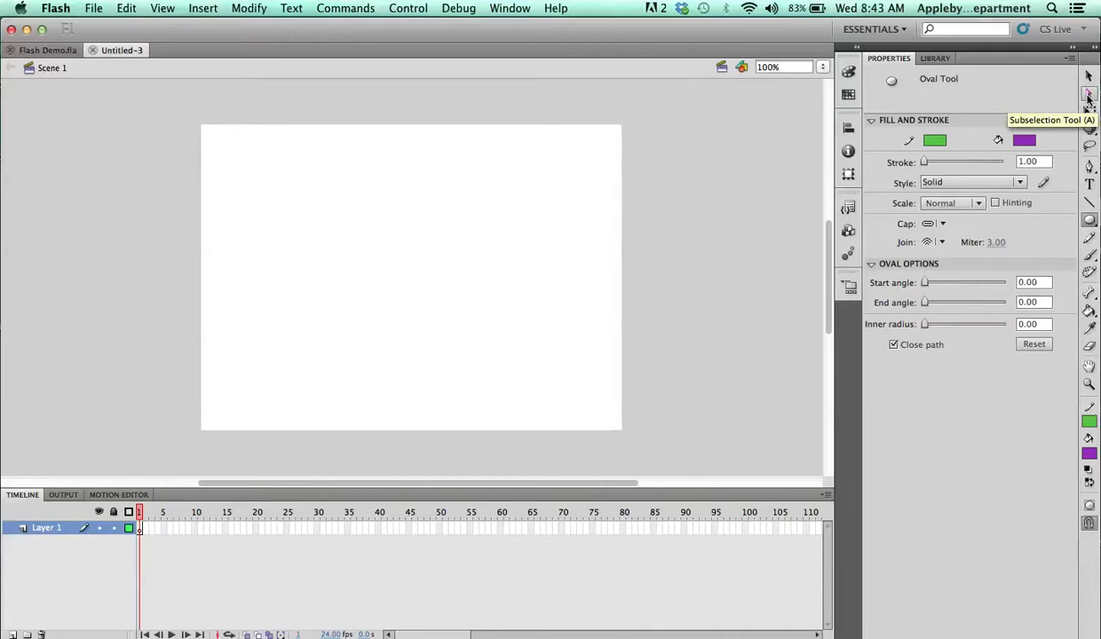
left_click(1090, 221)
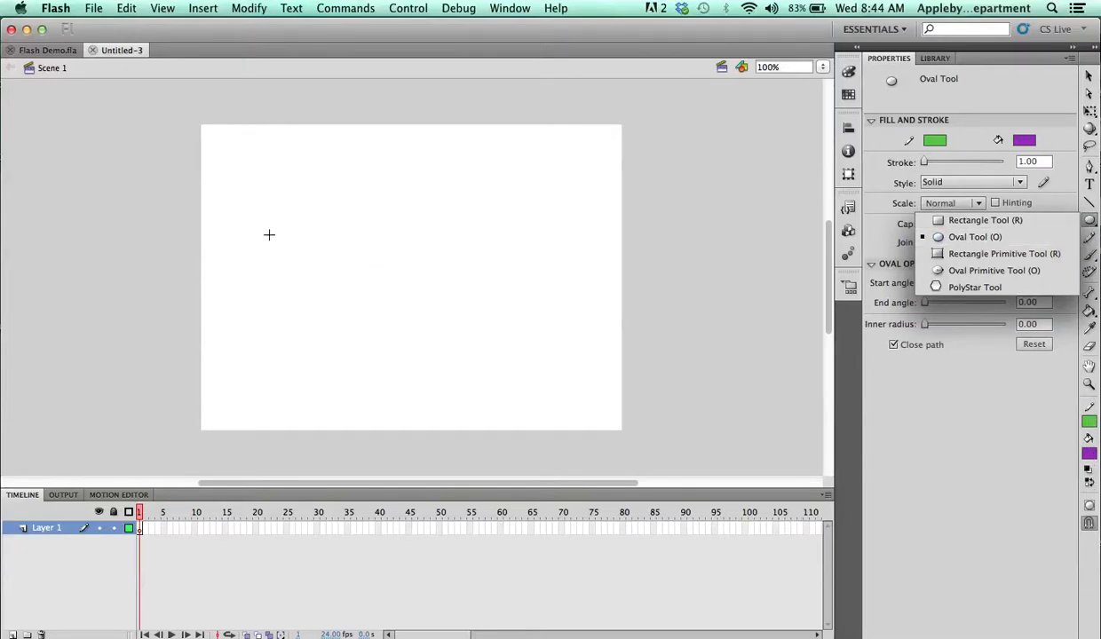
left_click(214, 249)
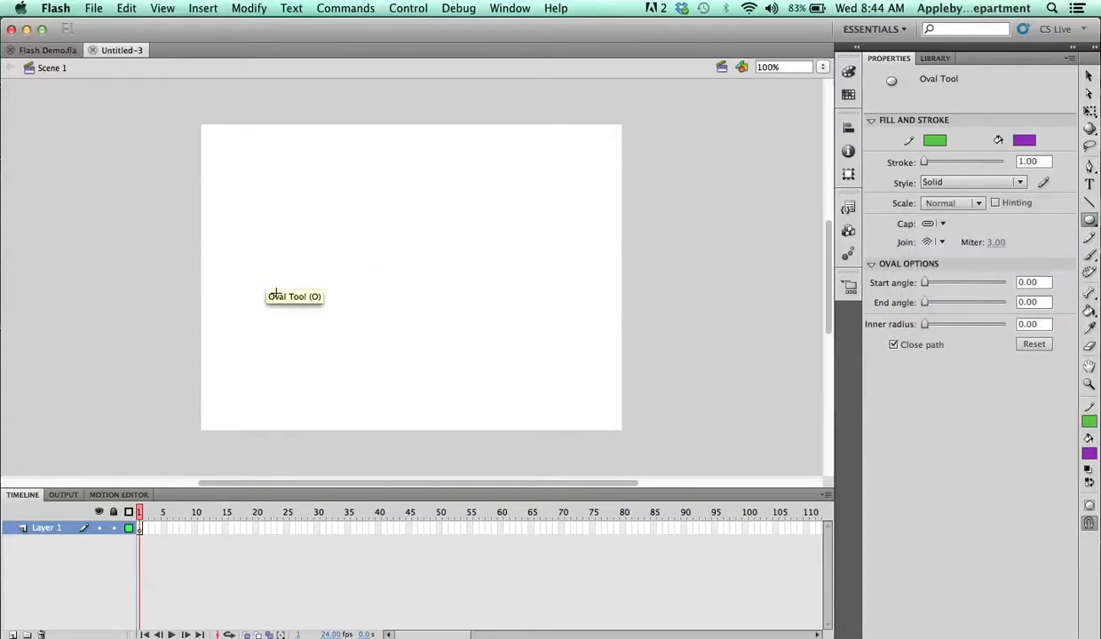
left_click_drag(212, 252, 272, 311)
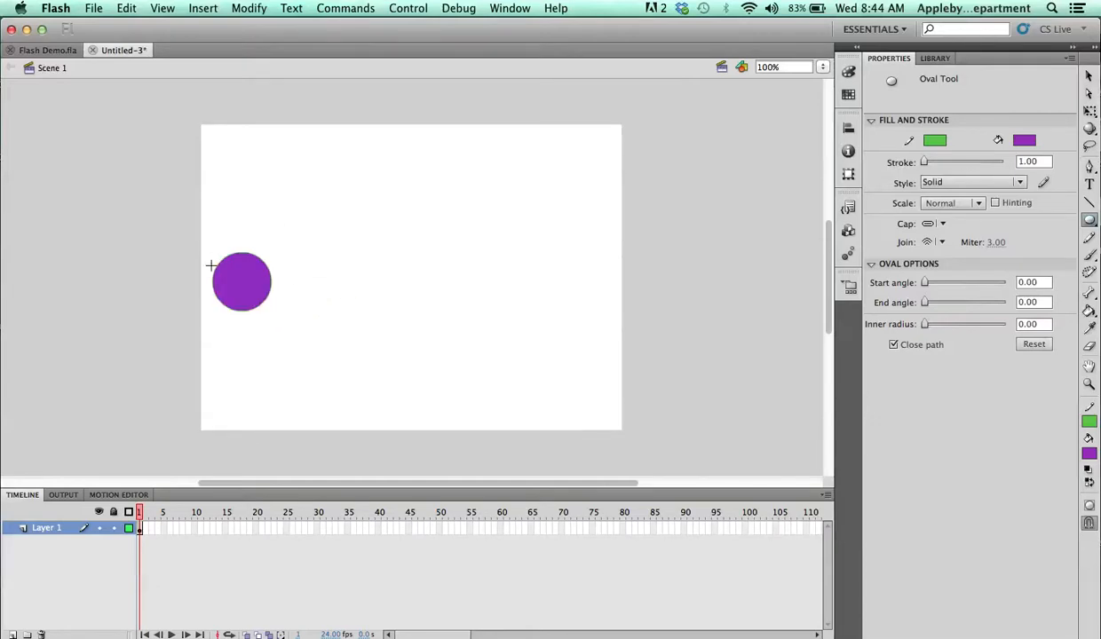
Examine the circle's green outline up close, then return to a view of the whole stage.
left_click(1089, 383)
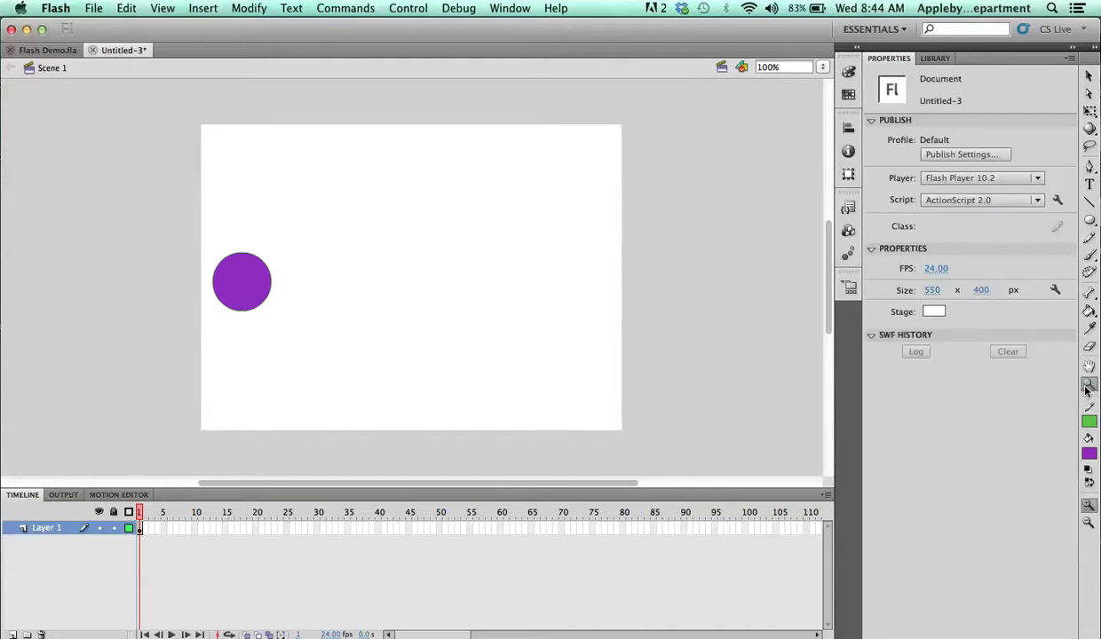
left_click_drag(218, 251, 255, 273)
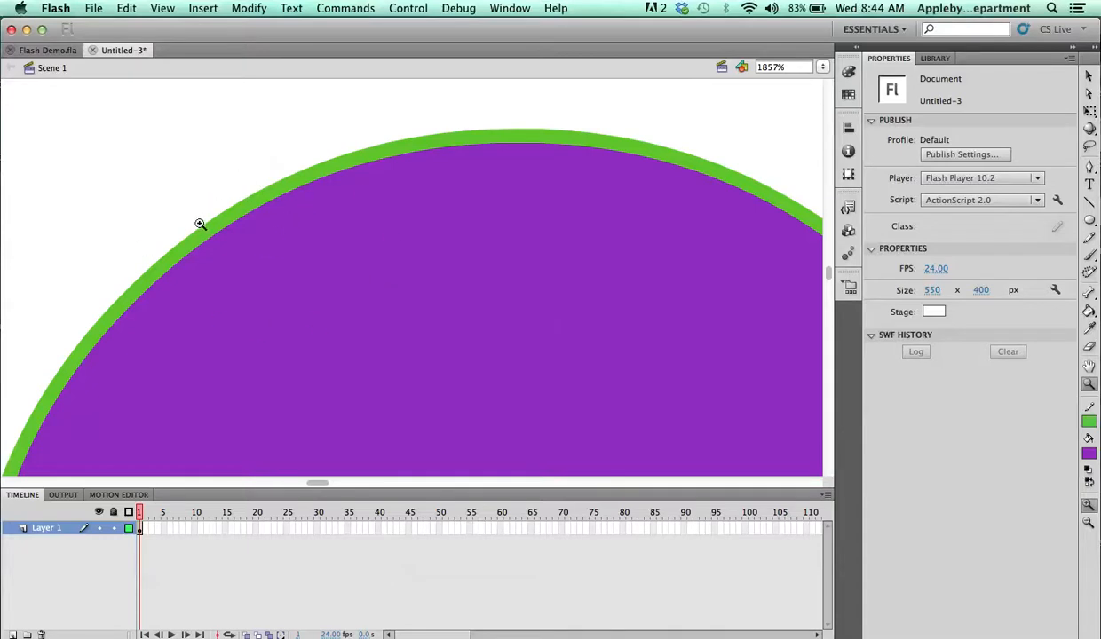
left_click(337, 204, "alt")
left_click(444, 279, "alt")
left_click(448, 282, "alt")
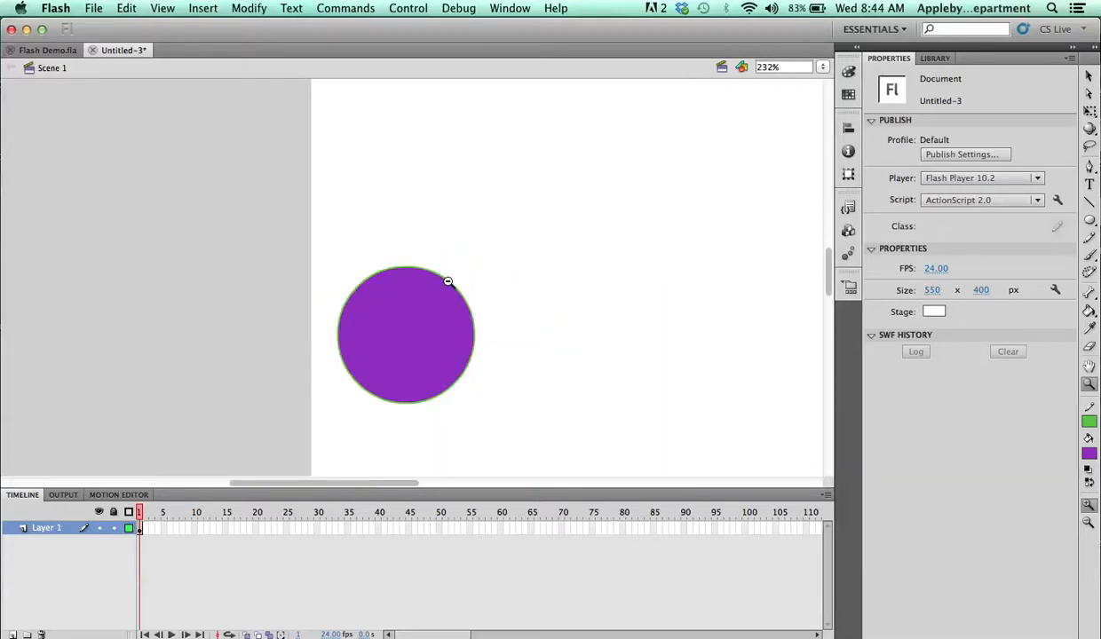
left_click(450, 282, "alt")
left_click(479, 286, "alt")
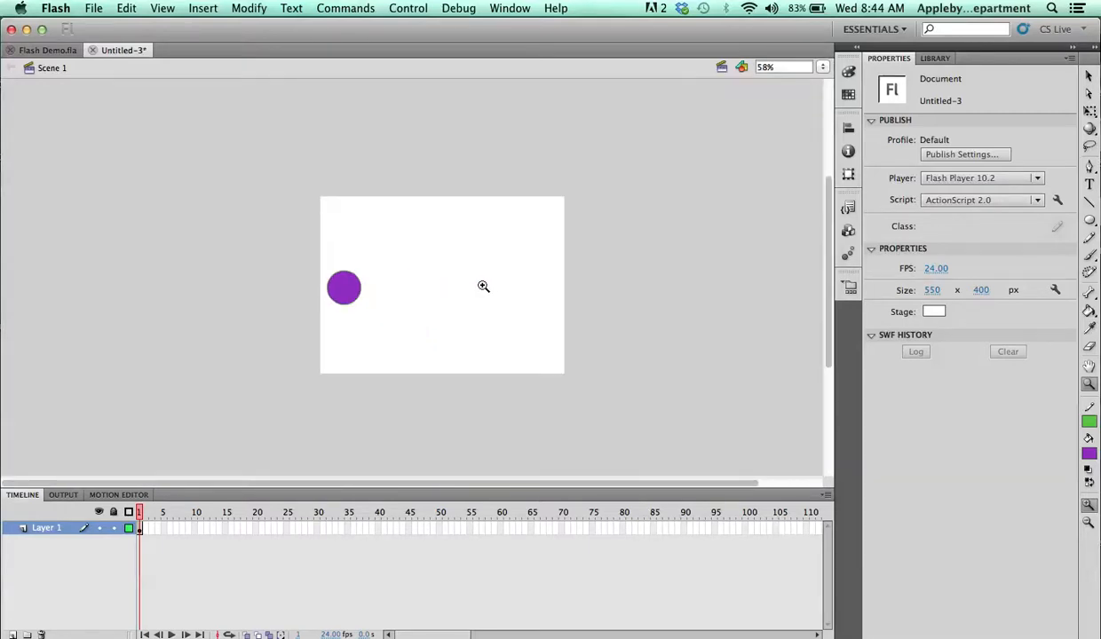
left_click_drag(498, 284, 418, 297)
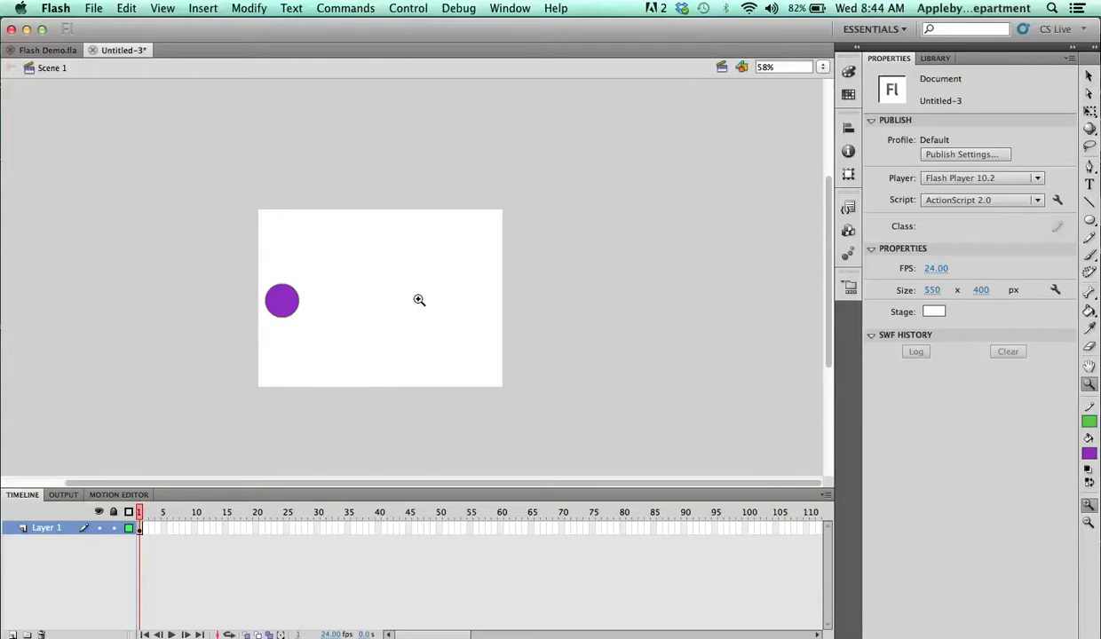
left_click(396, 298)
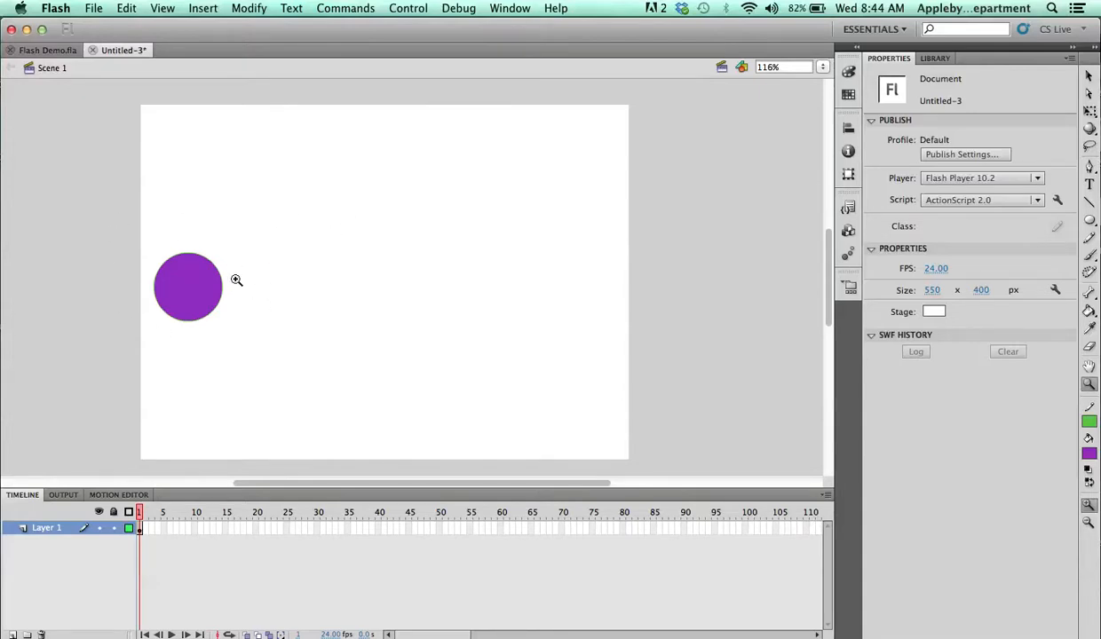
Select the circle's purple fill with the Selection tool, then extend the selection to both fill and outline.
left_click(1090, 76)
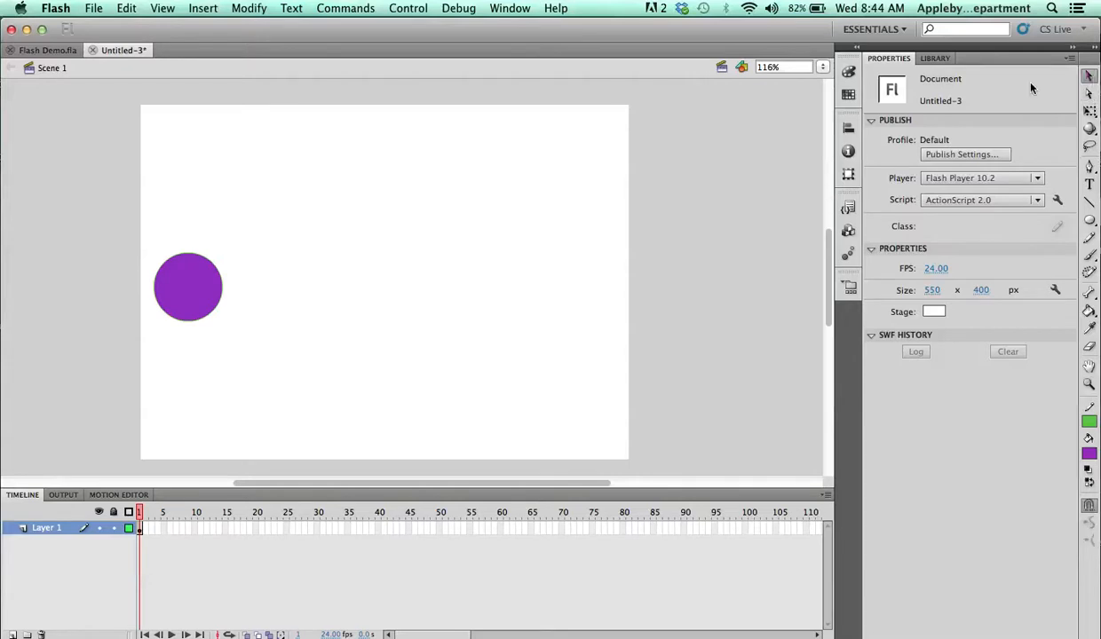
left_click(184, 284)
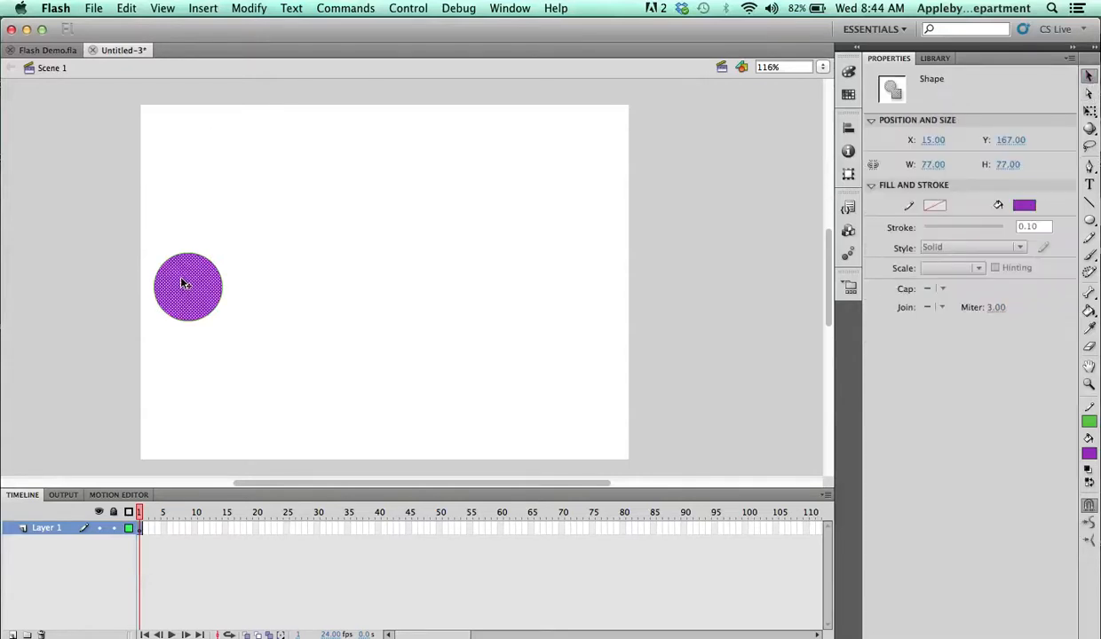
double_click(181, 279)
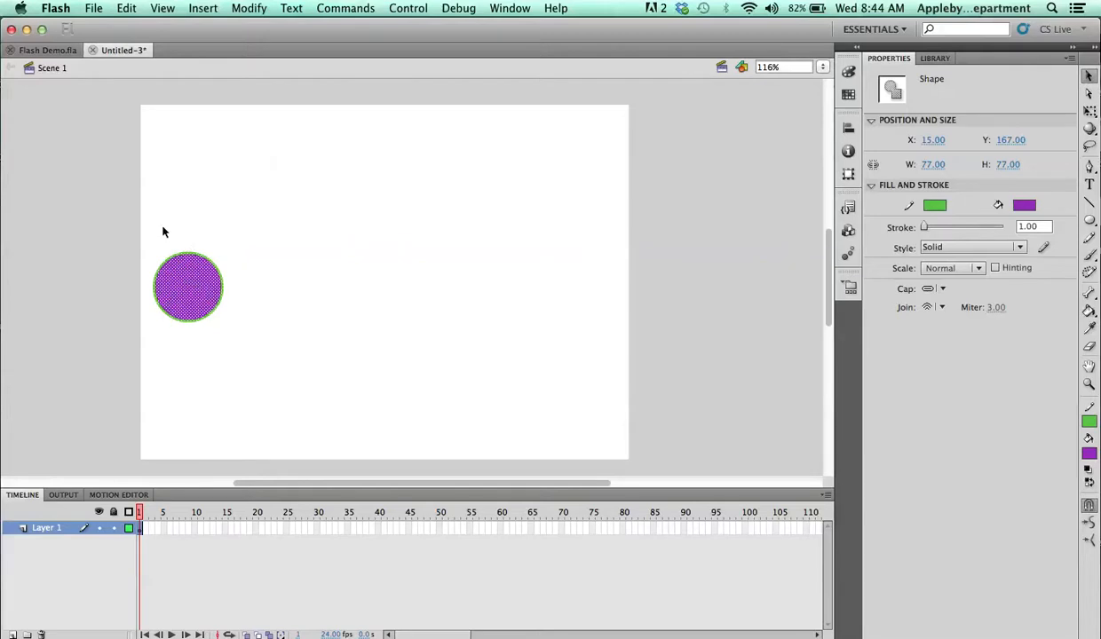
Select only the circle's purple fill and move it down and to the right, away from its outline.
left_click(164, 231)
left_click(181, 286)
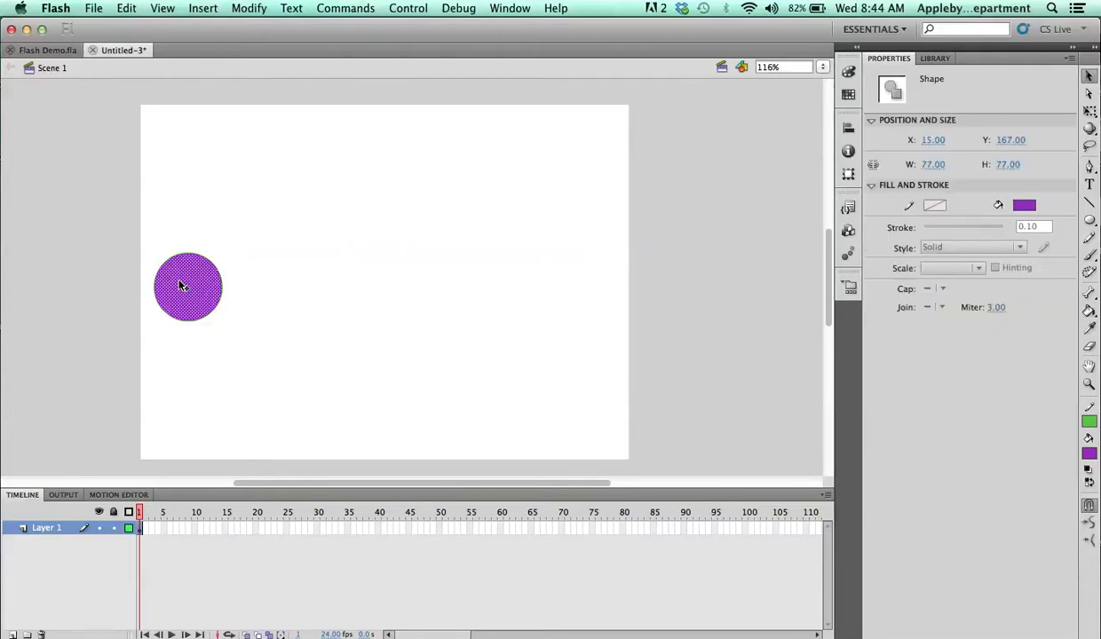
left_click_drag(181, 286, 272, 321)
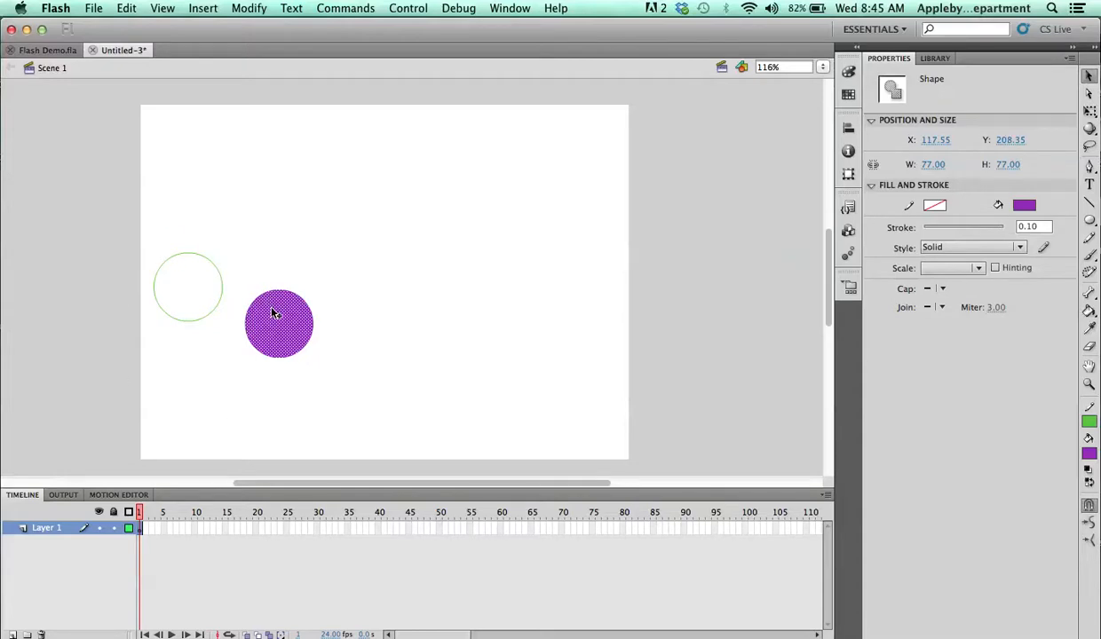
Undo the move of the purple fill and deselect the circle.
key("ctrl+z")
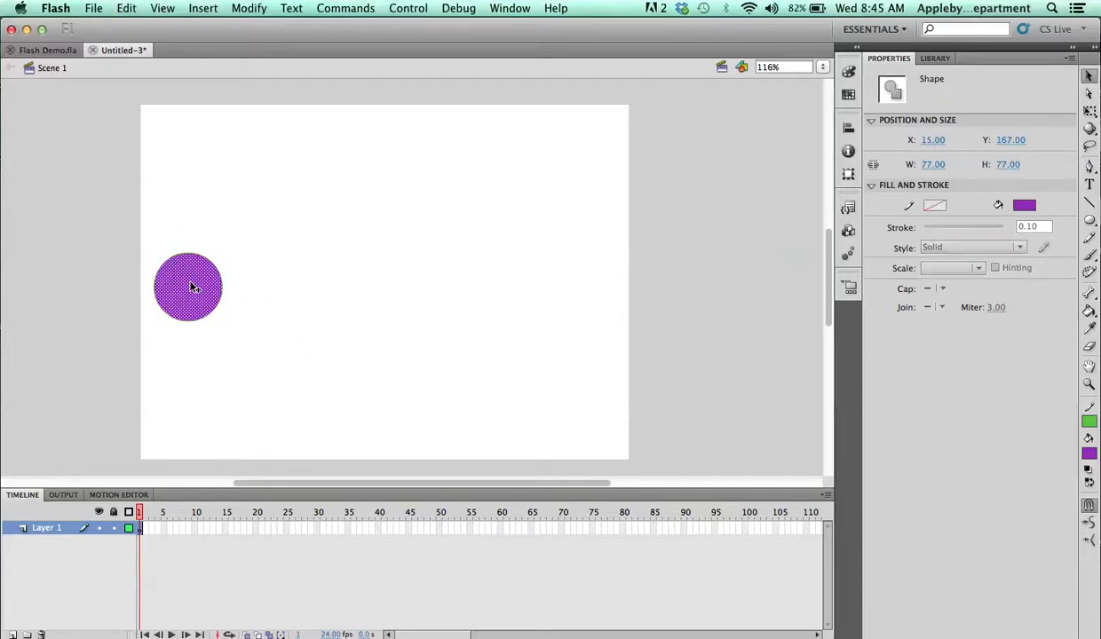
key("ctrl+z")
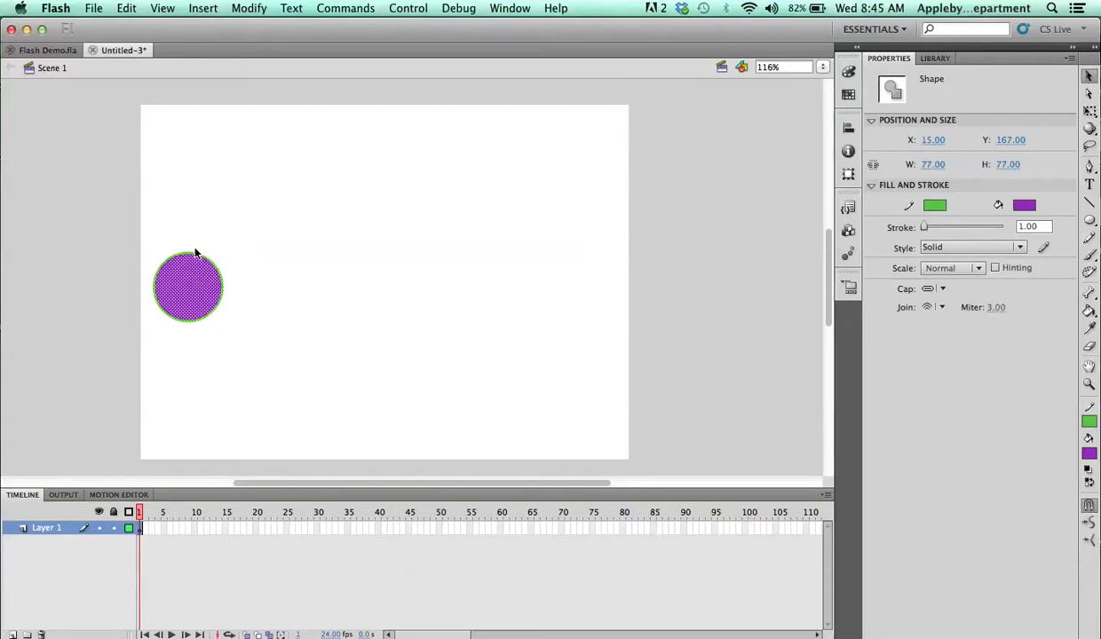
left_click(176, 225)
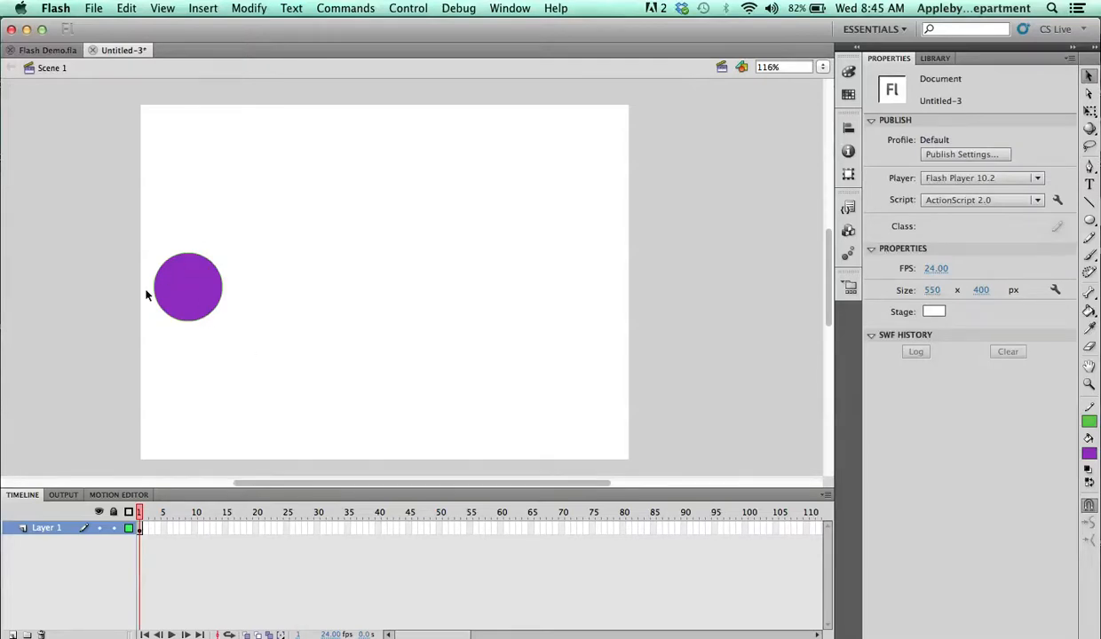
Rename Layer 1 to "purple circle".
double_click(42, 528)
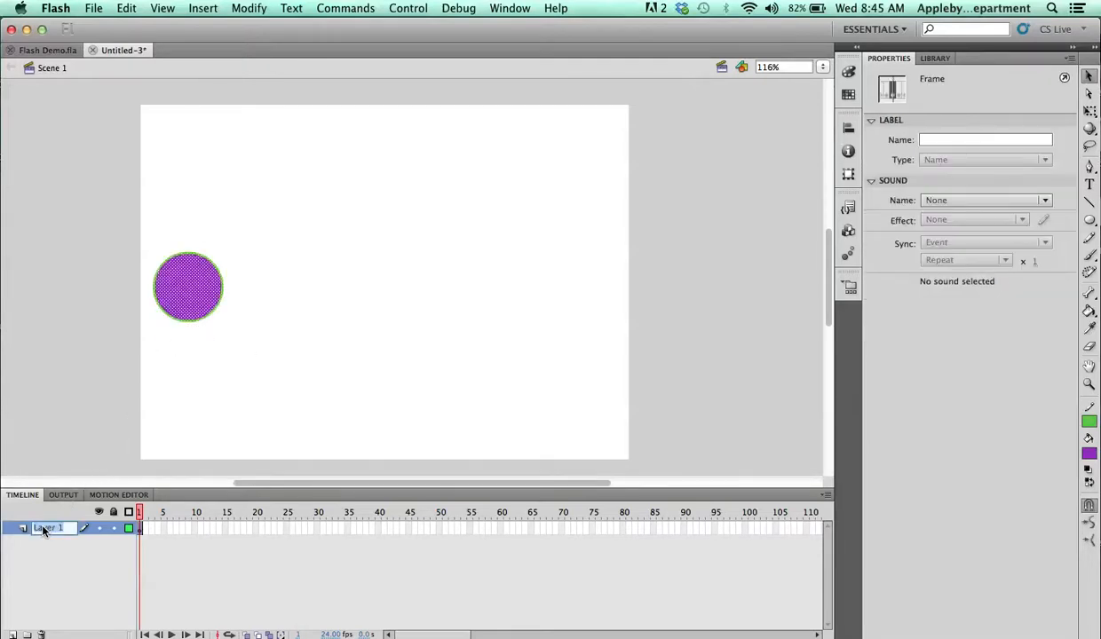
type("purpl")
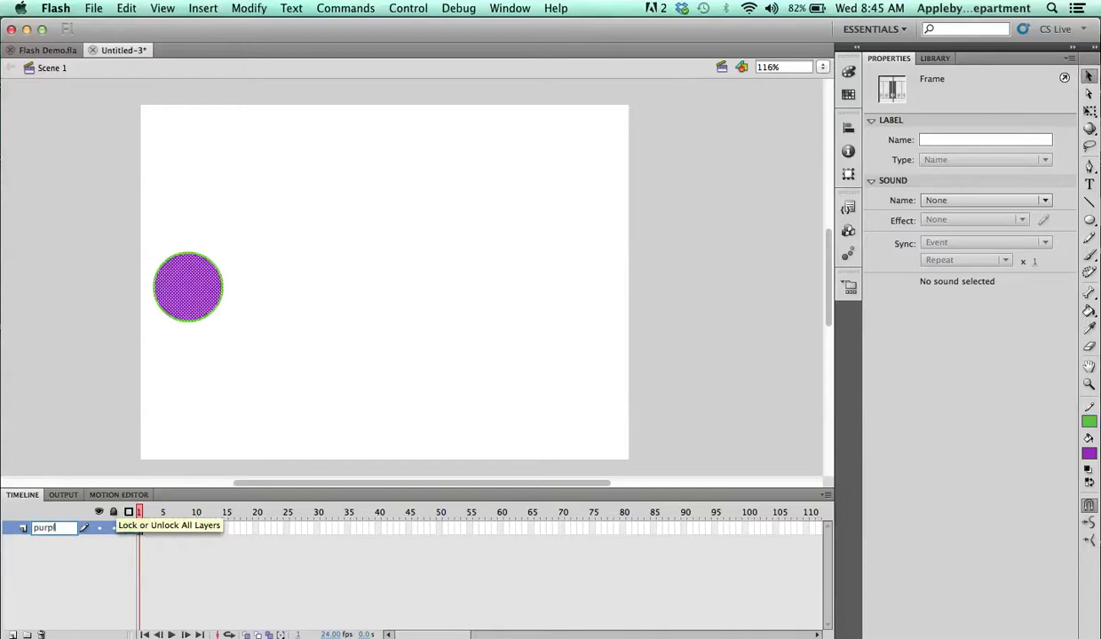
type("e circle")
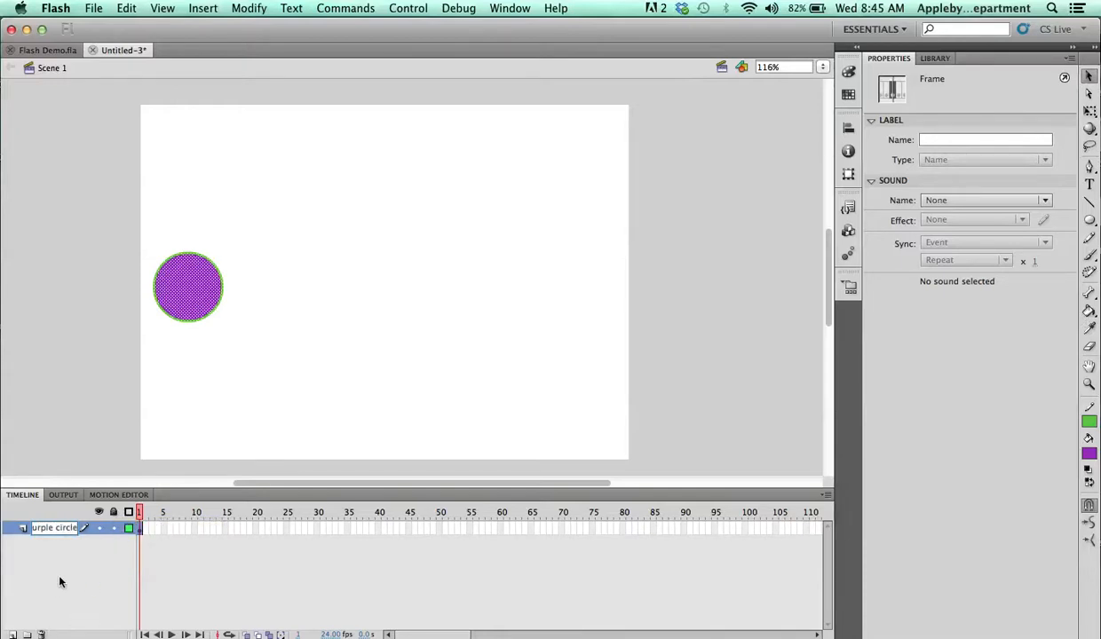
left_click(129, 459)
Insert a keyframe at frame 60 of the purple circle layer.
left_click(192, 303)
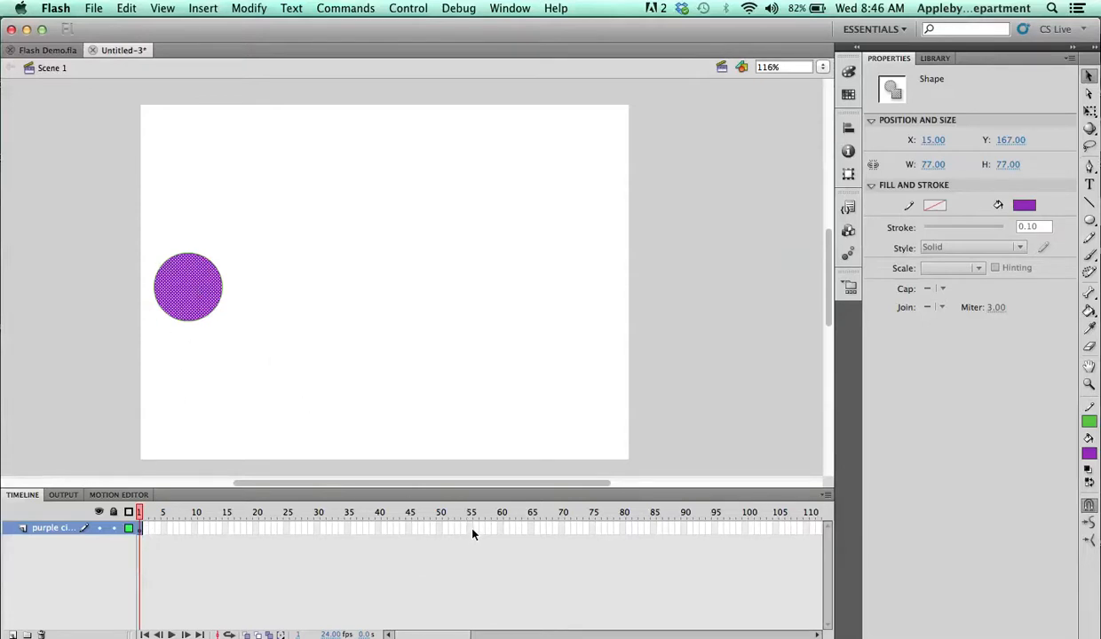
left_click(500, 528)
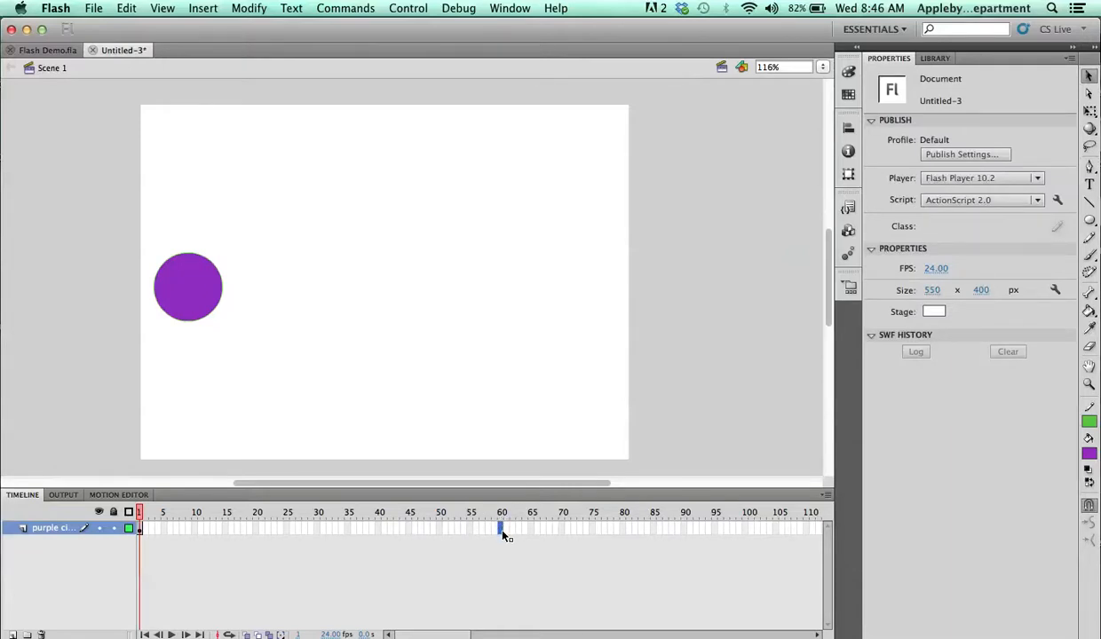
right_click(501, 534)
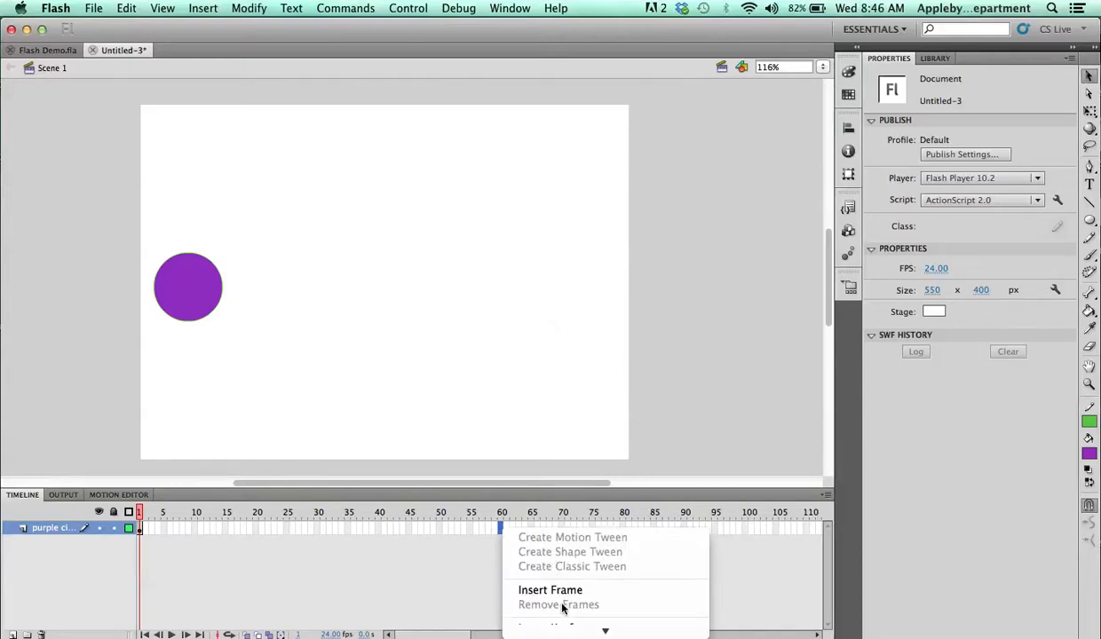
mouse_move(565, 630)
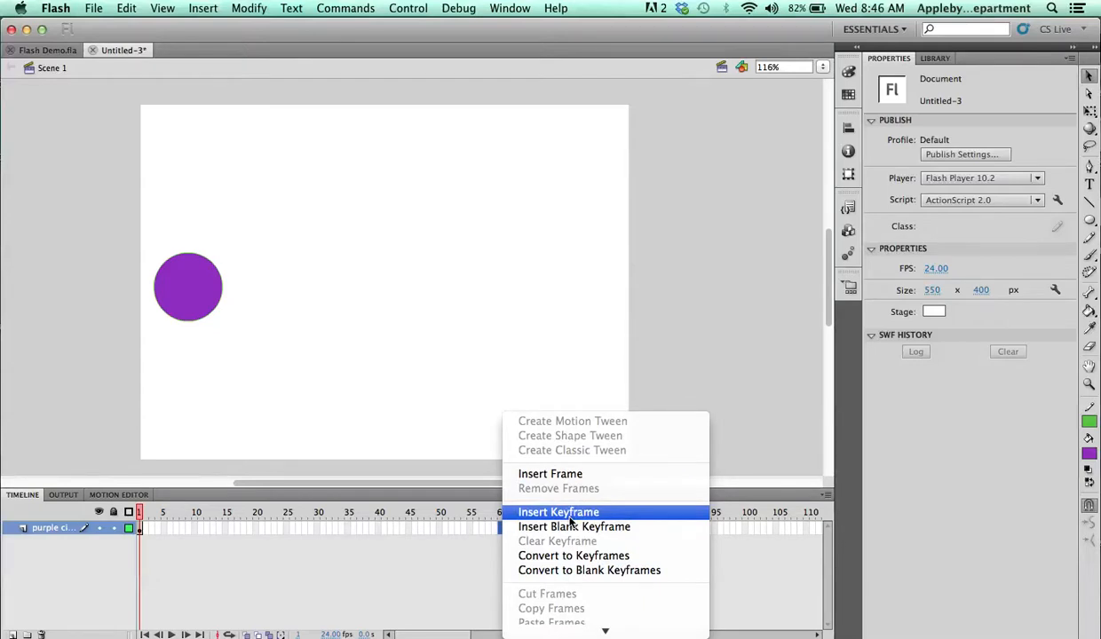
left_click(570, 518)
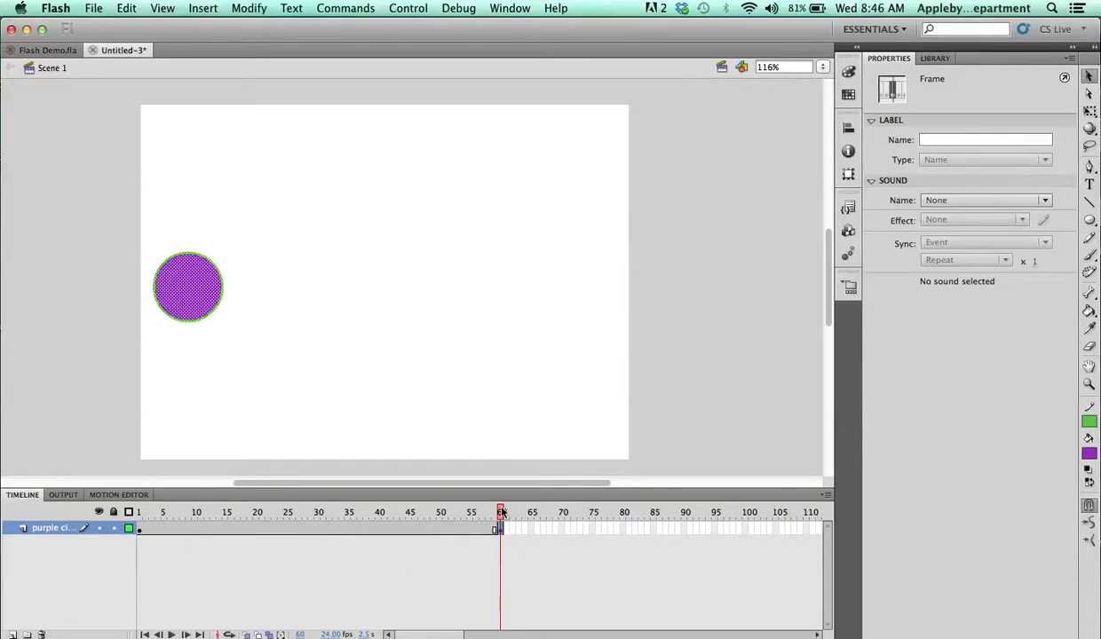
Scrub the playhead from frame 60 back to frame 1 to review the circle between the two keyframes.
mouse_move(497, 512)
left_mouse_down()
mouse_move(138, 517)
mouse_move(513, 521)
mouse_move(137, 515)
mouse_move(501, 515)
left_mouse_up()
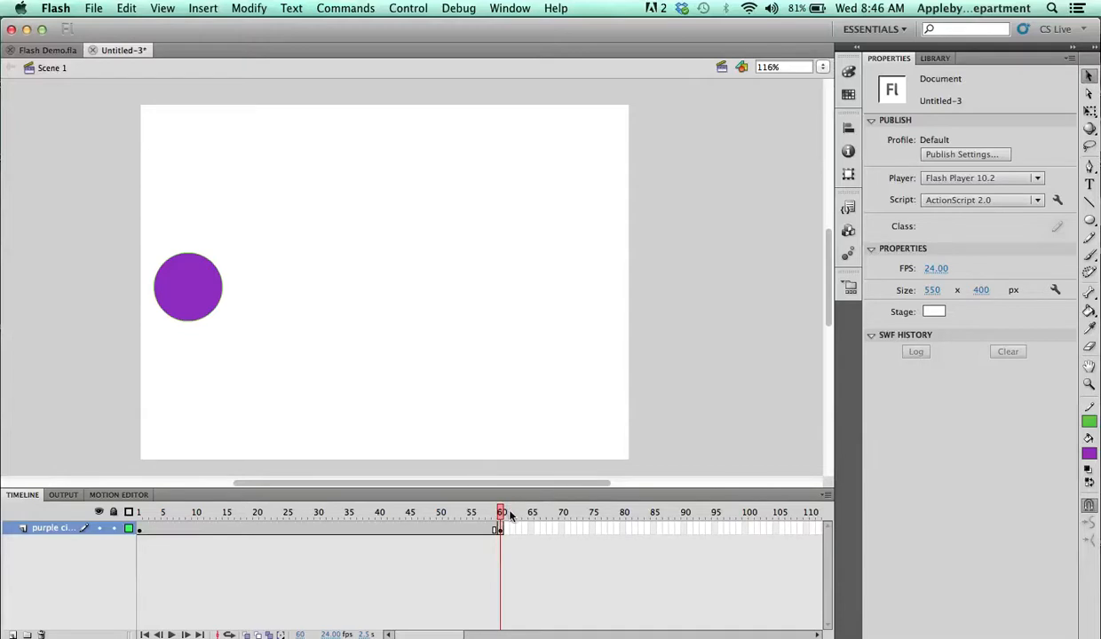
left_click_drag(501, 515, 136, 515)
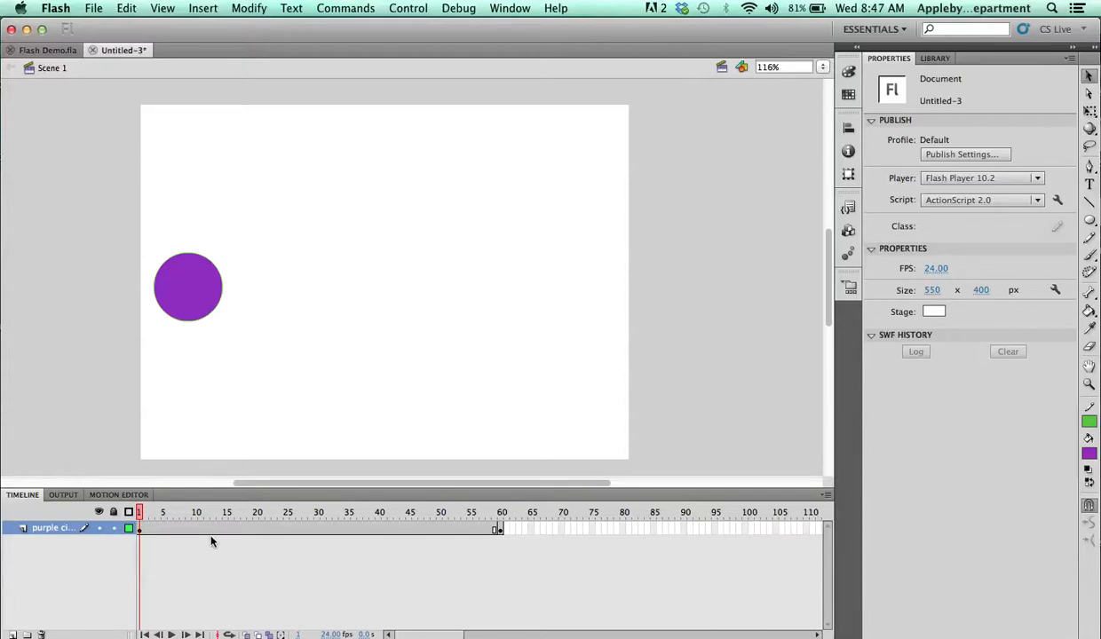
At the frame 60 keyframe, move the whole circle straight across to the stage's right edge, at about X 469.
left_click_drag(140, 512, 499, 513)
left_click(500, 531)
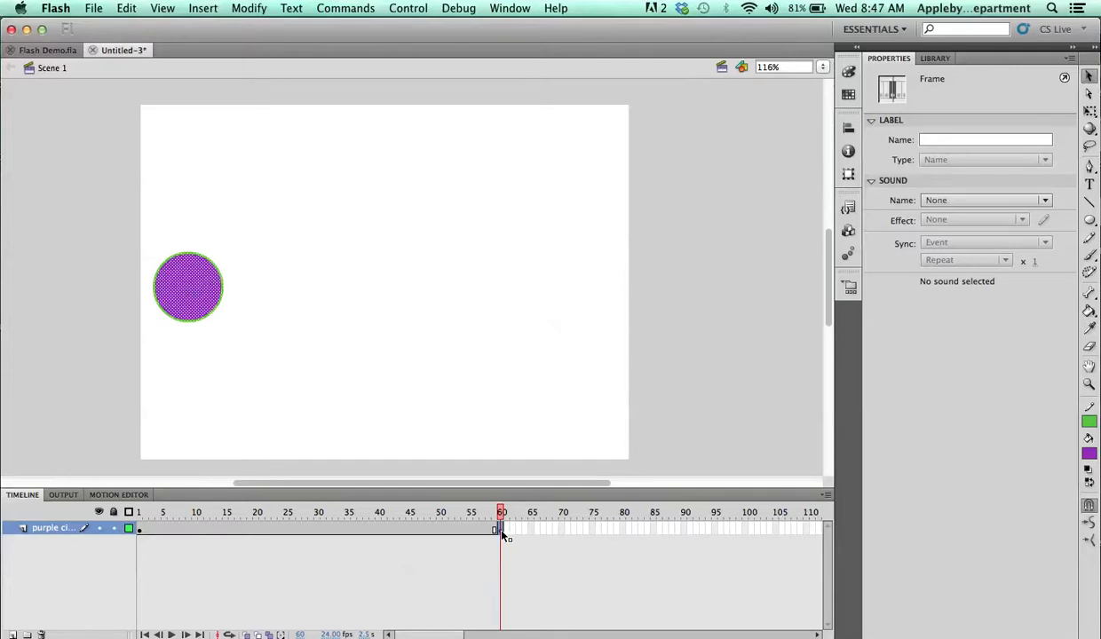
left_click_drag(186, 295, 589, 295)
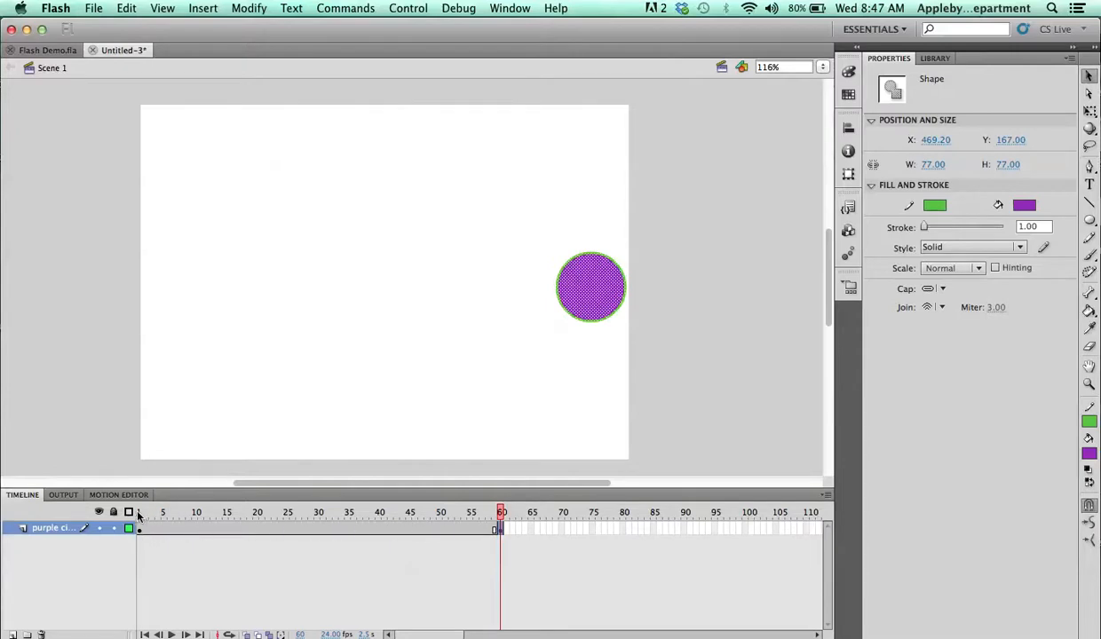
Return to frame 1 and test the movie to check the circle's untweened movement, closing the preview when done.
left_click_drag(501, 512, 129, 512)
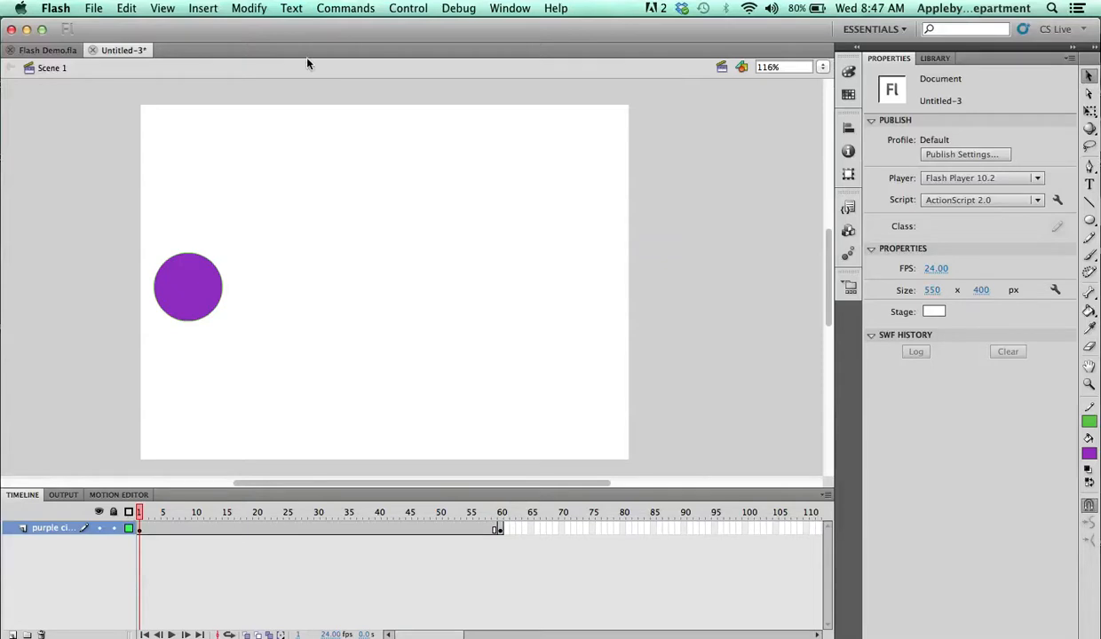
left_click(410, 9)
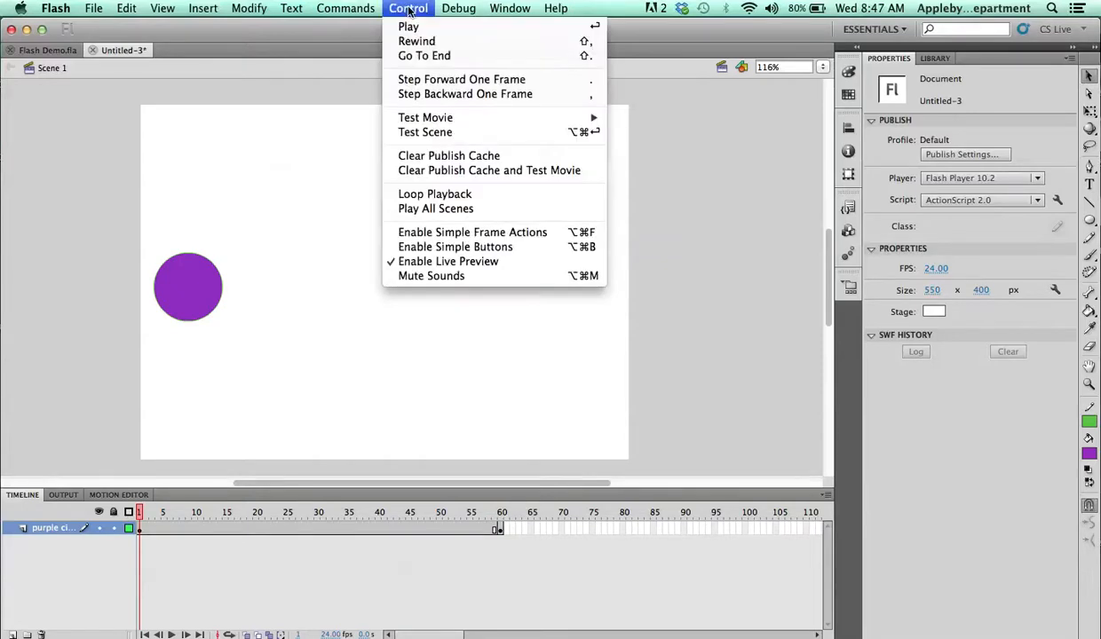
mouse_move(435, 122)
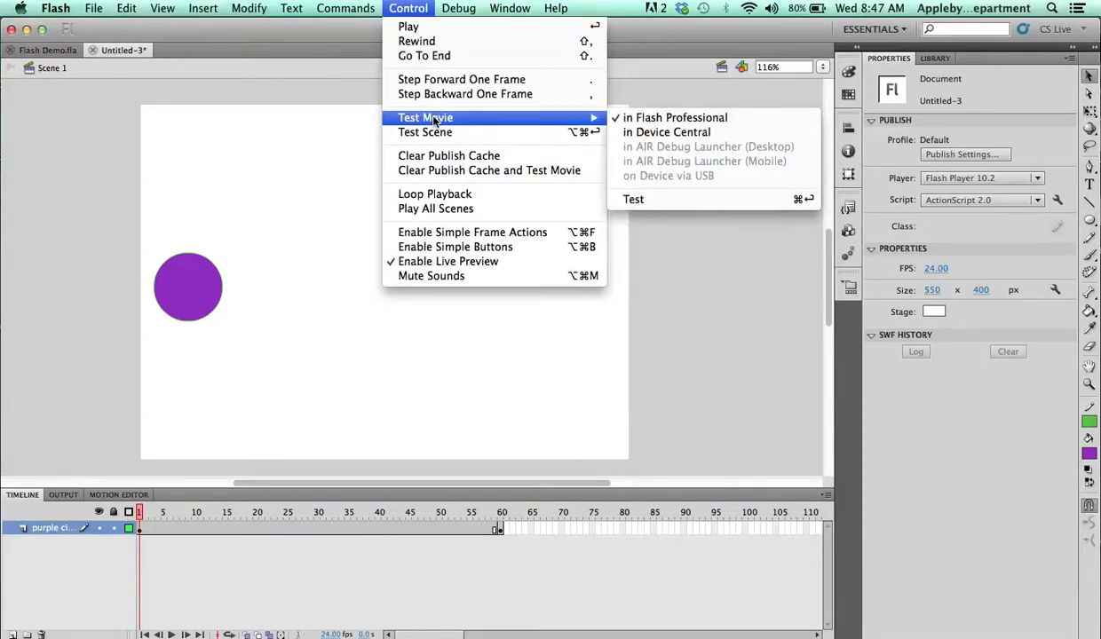
left_click(665, 206)
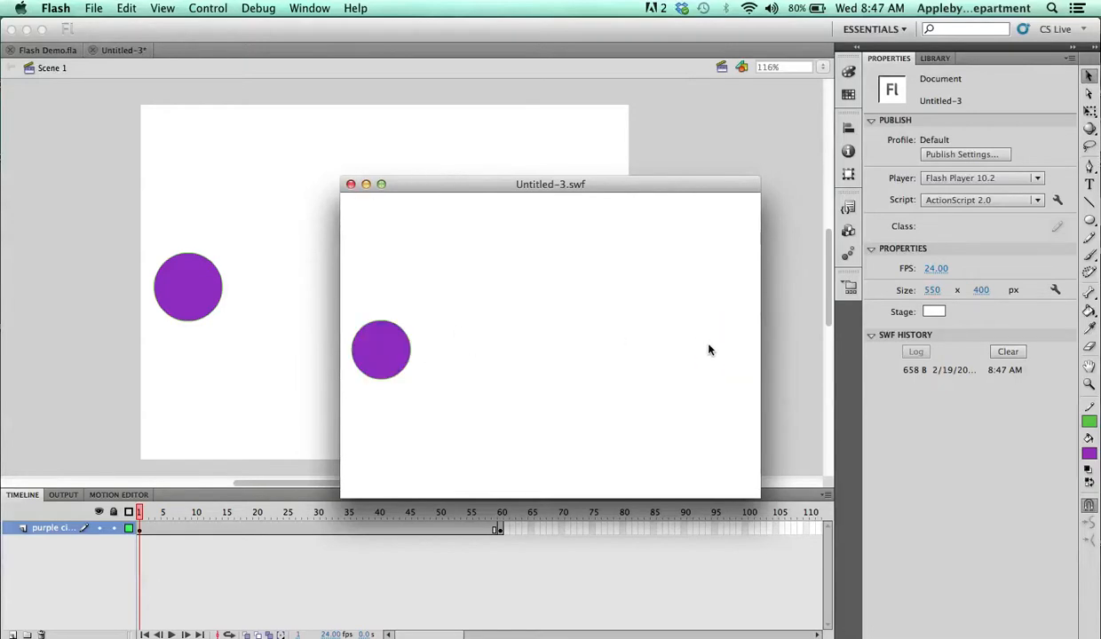
left_click(350, 184)
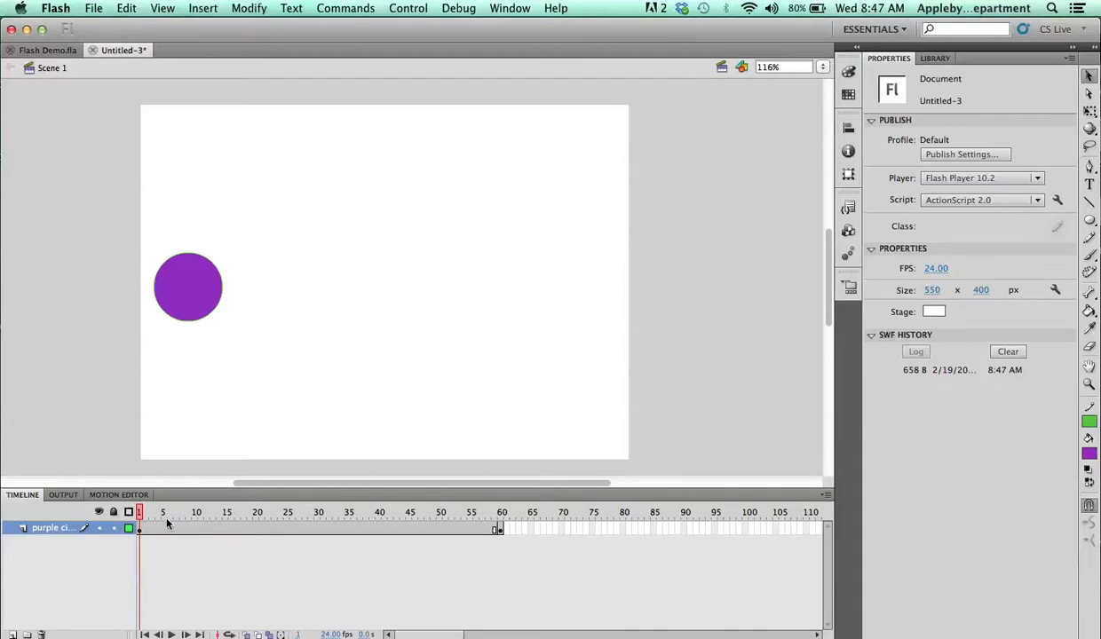
Create a classic tween on the purple circle layer between the keyframes at frames 1 and 60.
left_click_drag(164, 513, 138, 503)
left_click(138, 528)
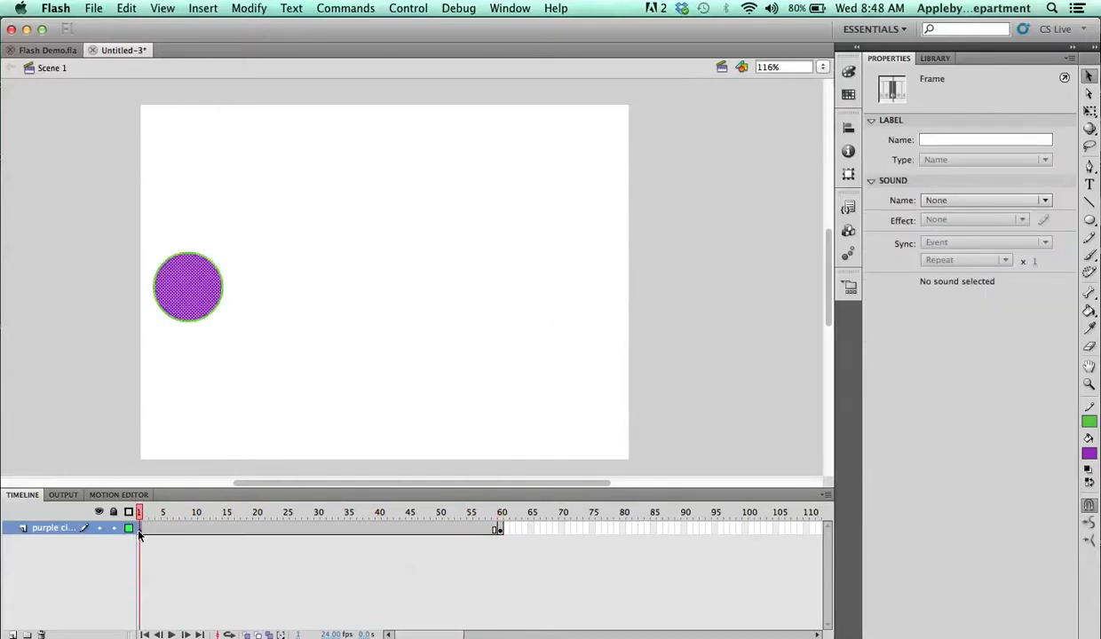
left_click(500, 529)
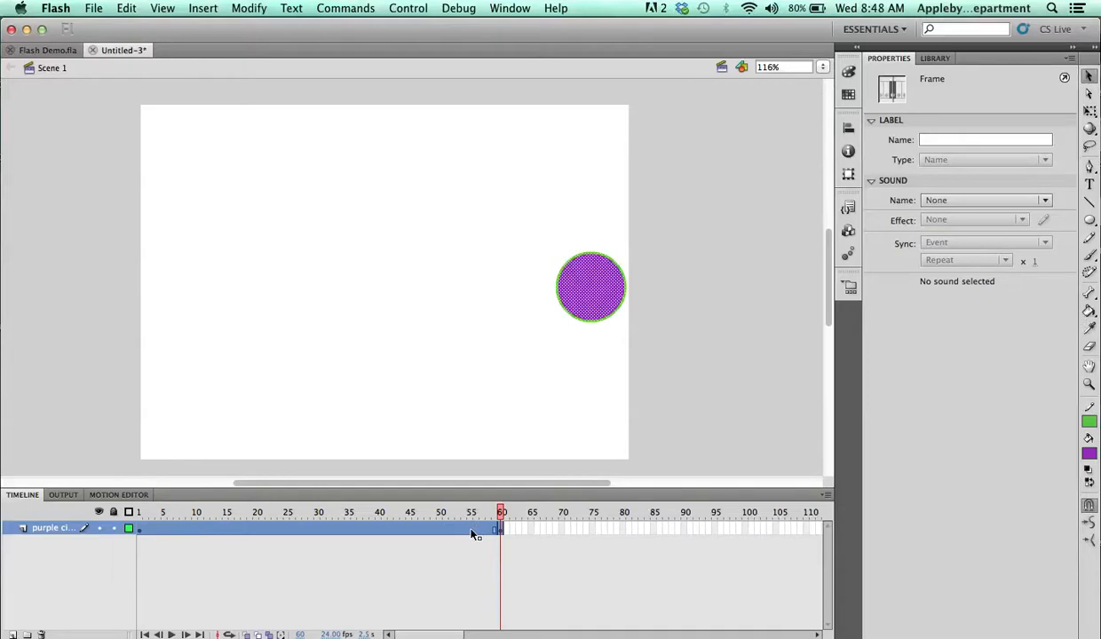
right_click(473, 534)
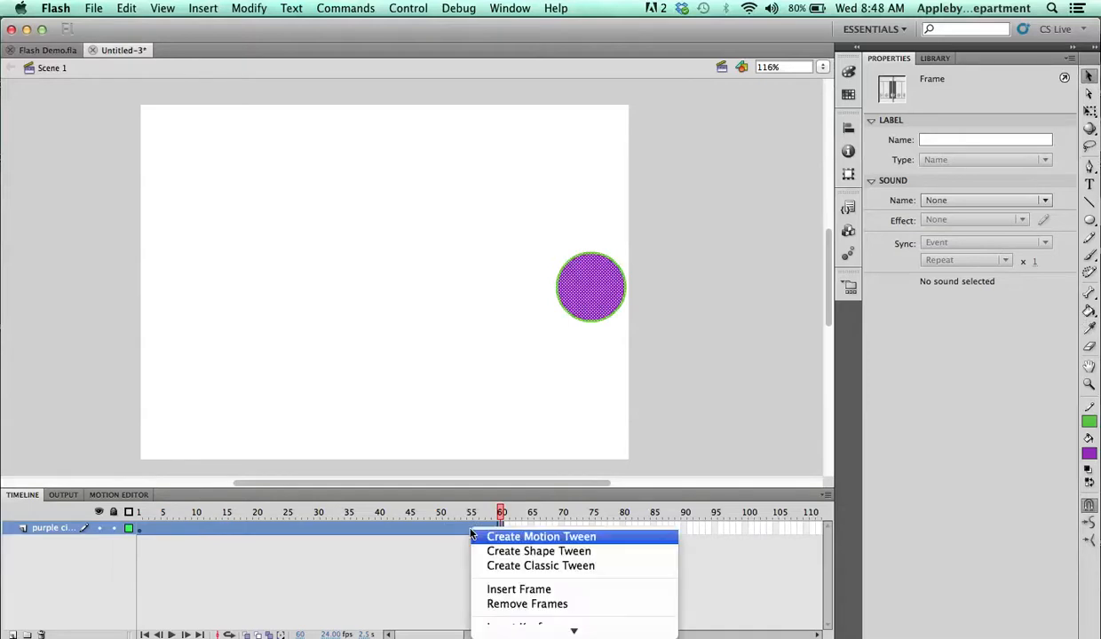
left_click(513, 568)
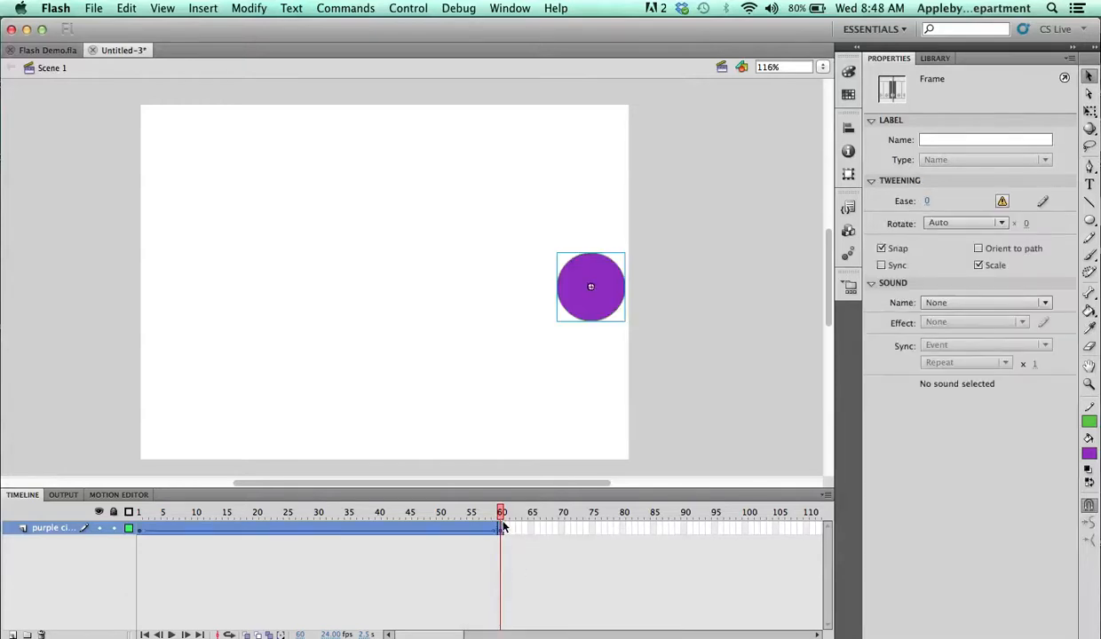
Scrub the tween from frame 60 back to frame 1, and test the movie to review the circle's tweened motion.
left_click_drag(502, 518, 136, 513)
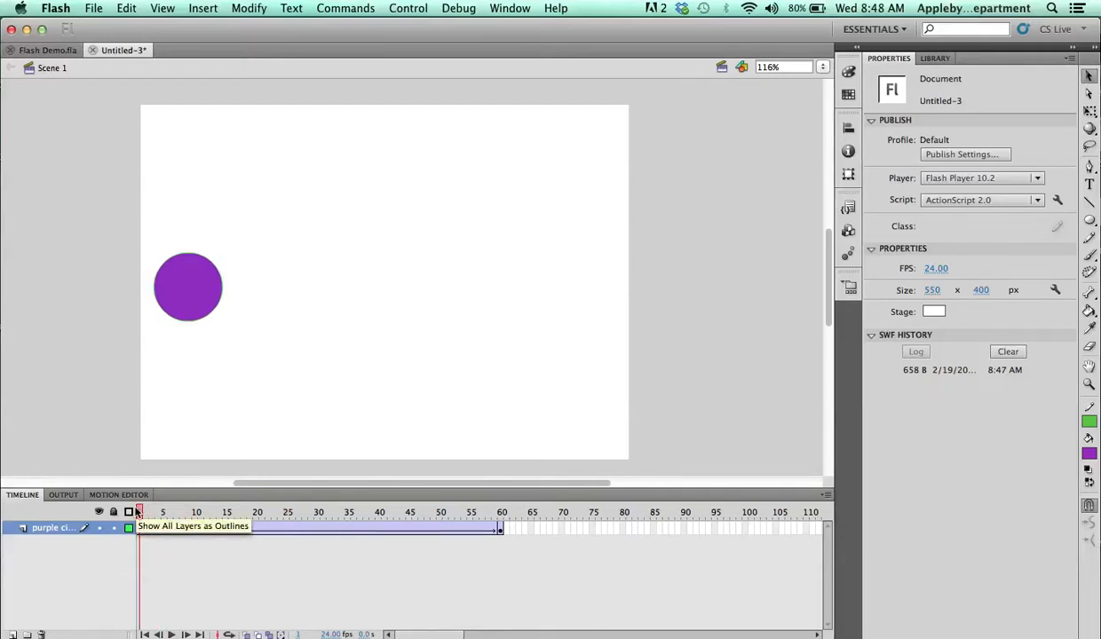
key("super+Return")
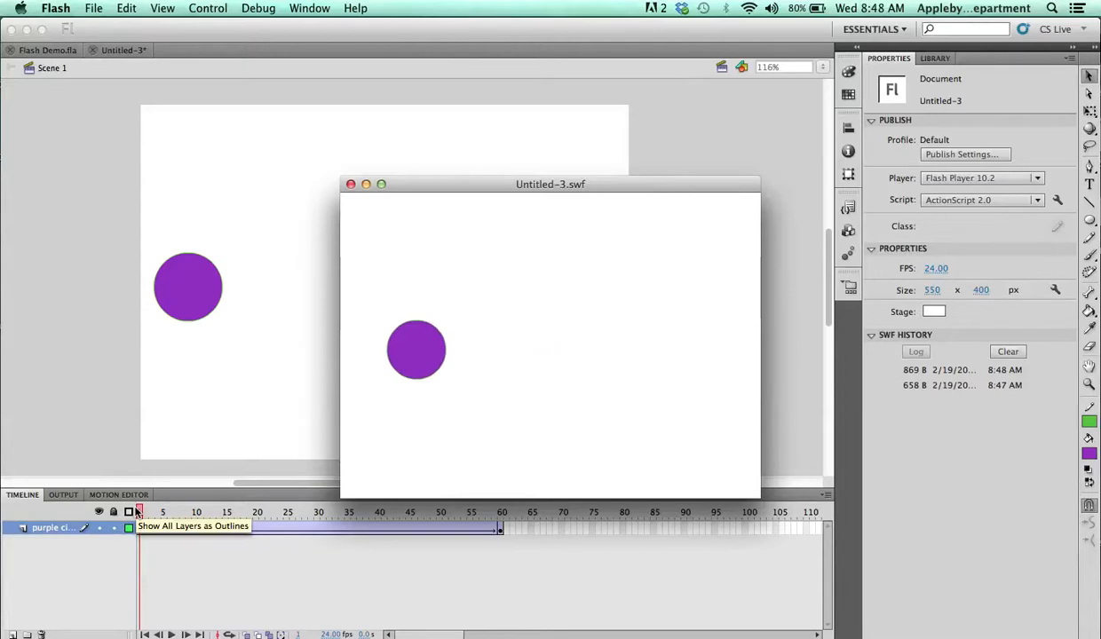
left_click(350, 183)
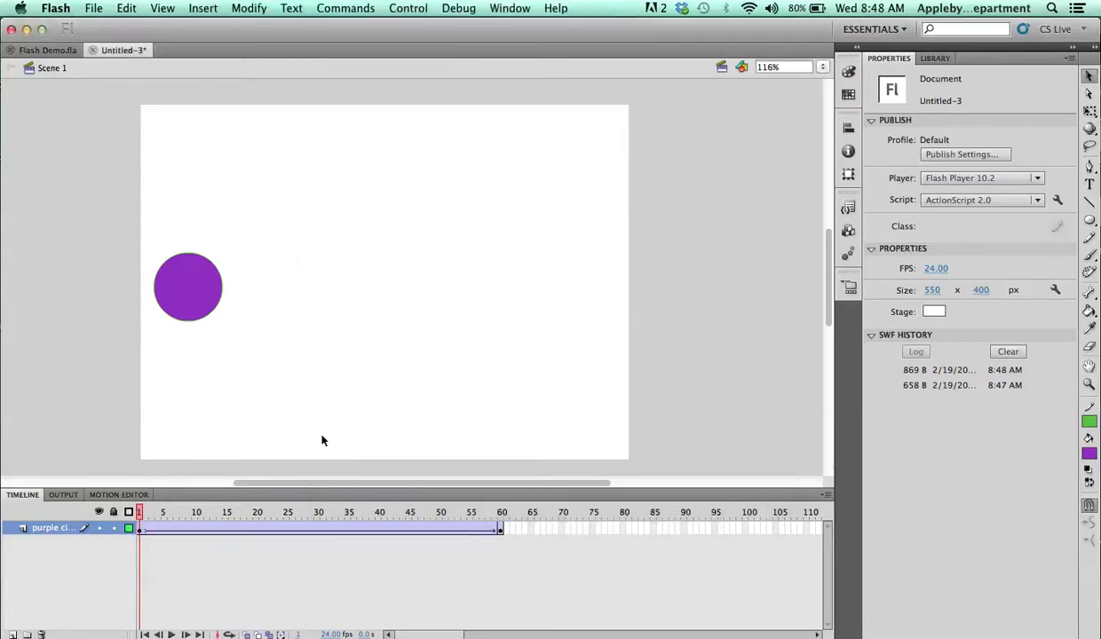
Insert a keyframe at frame 30 and move the circle there up near the stage's upper edge, at about X 268, Y 59.
right_click(317, 531)
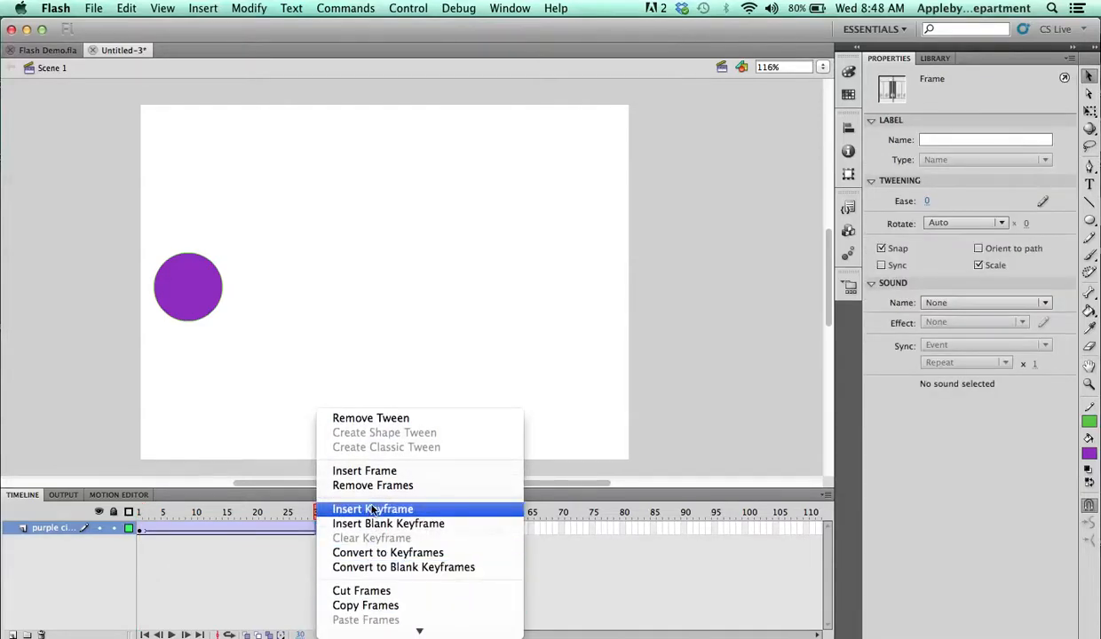
left_click(373, 509)
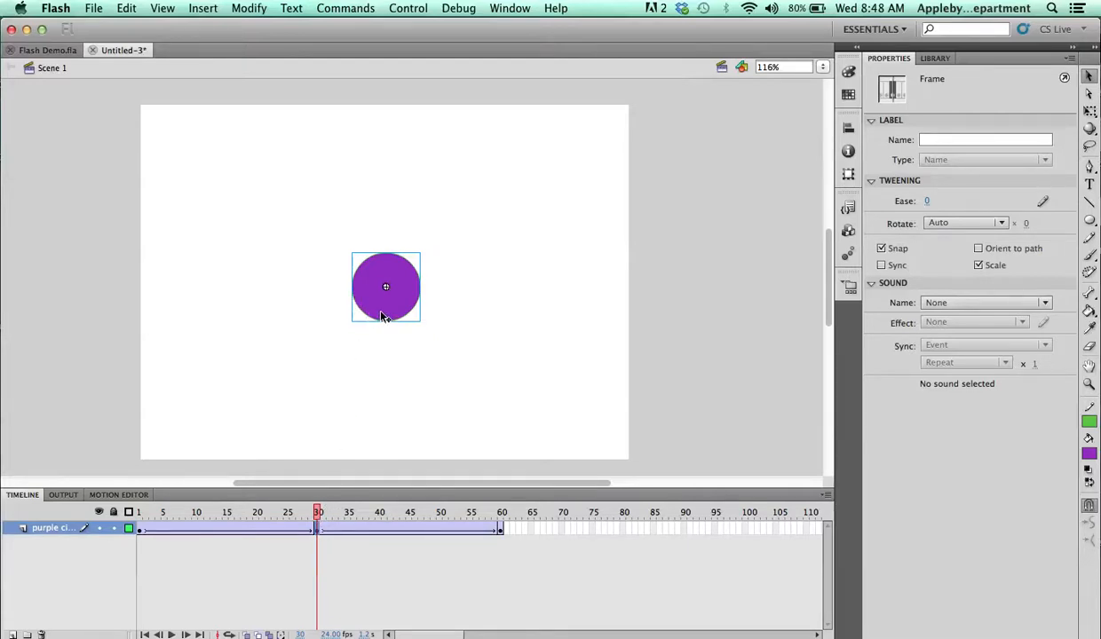
left_click_drag(382, 317, 373, 186)
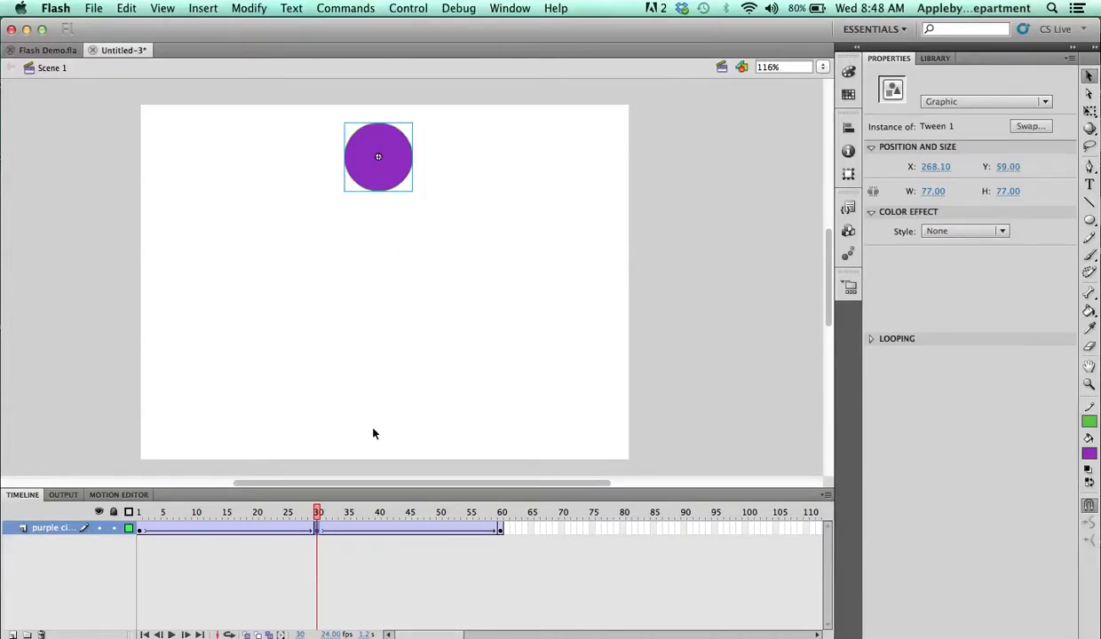
Test the movie to review the circle's path through the raised midpoint, and close the preview.
key("super+Return")
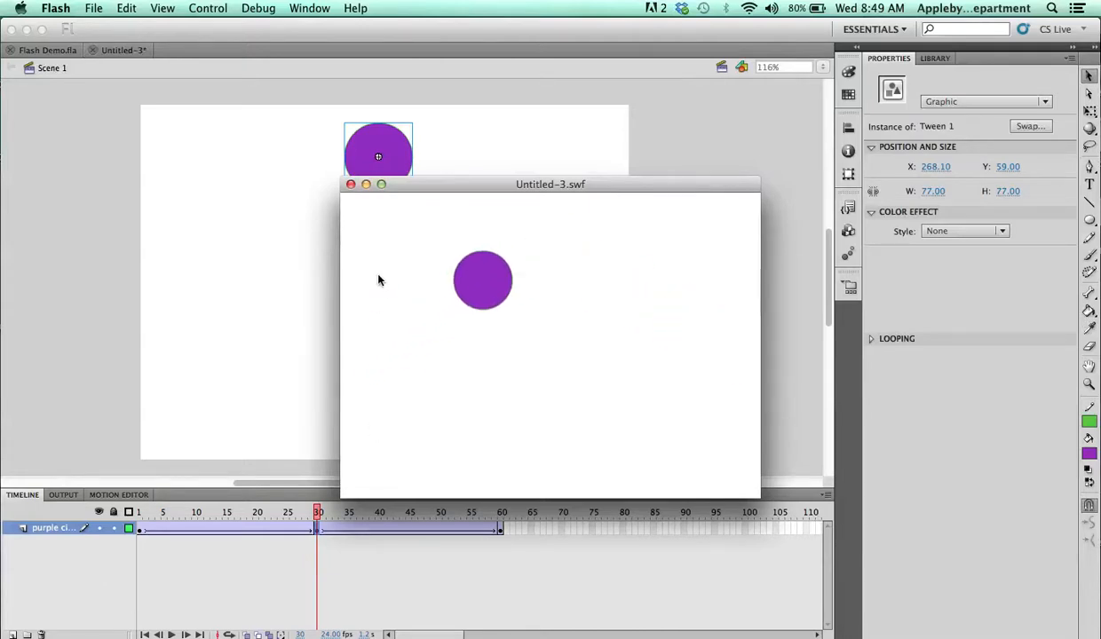
left_click(351, 185)
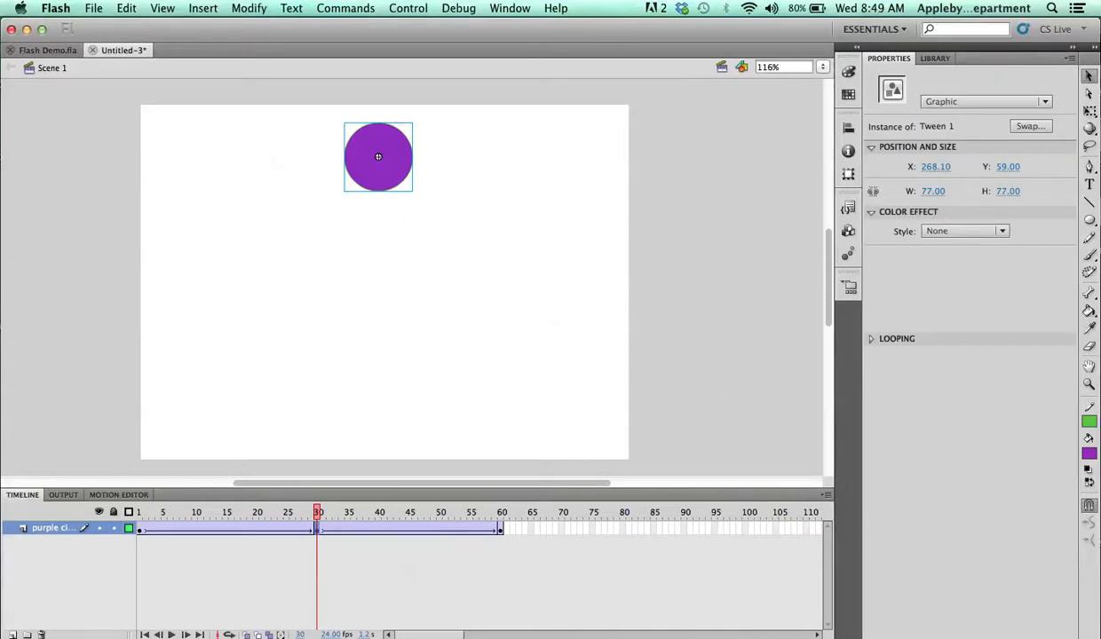
Activate the Oval tool and view the circle artwork in Flash Demo.fla before returning to the Untitled-3 document.
left_click(1090, 221)
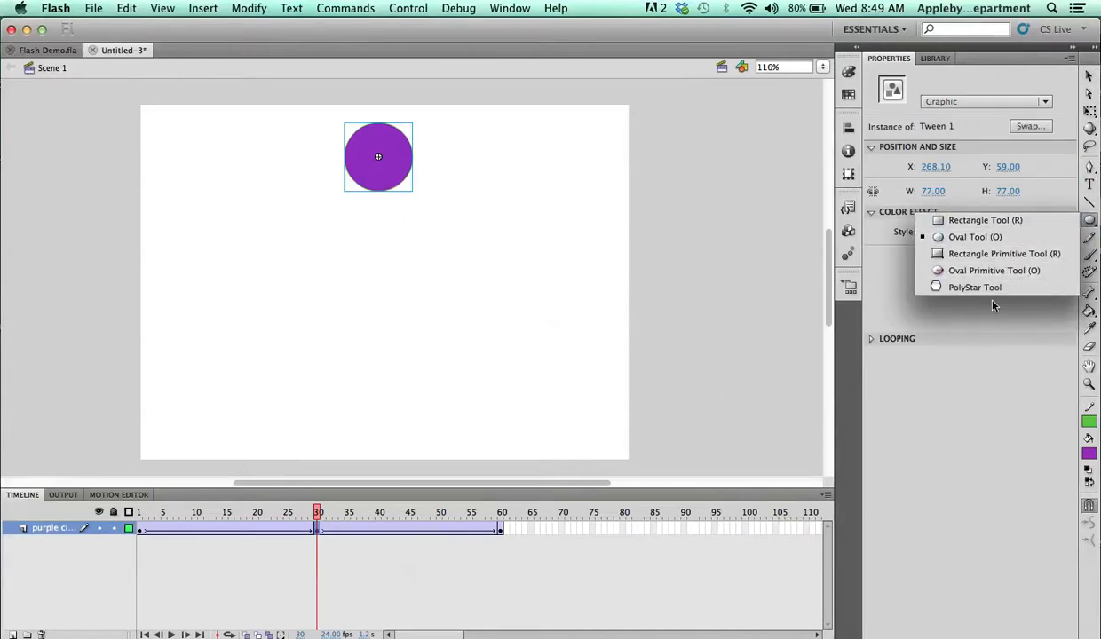
left_click(1090, 222)
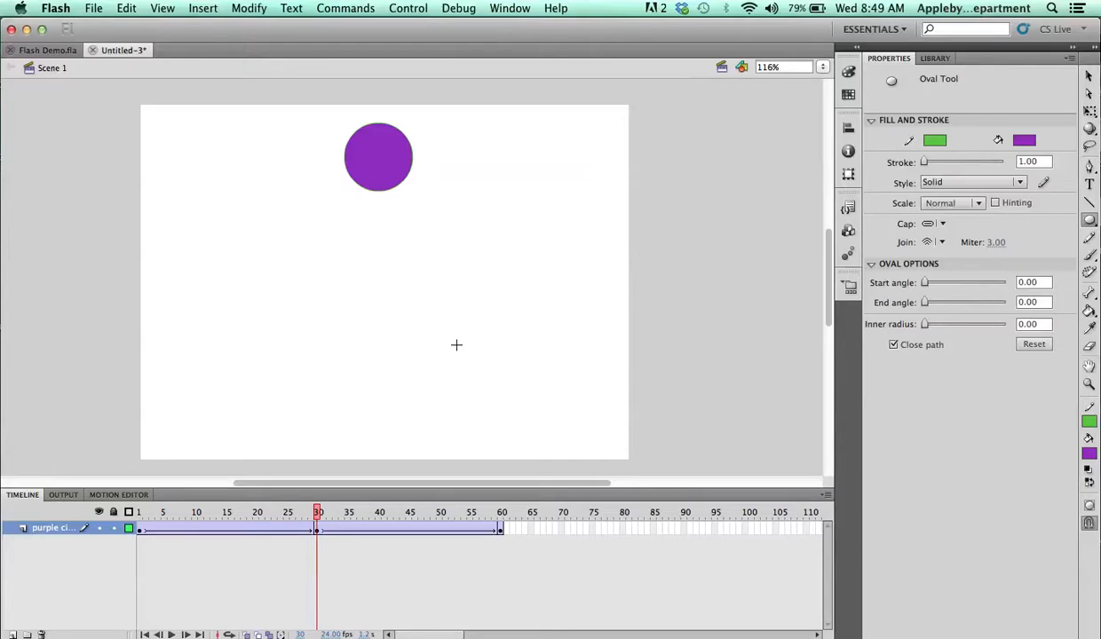
left_click(62, 55)
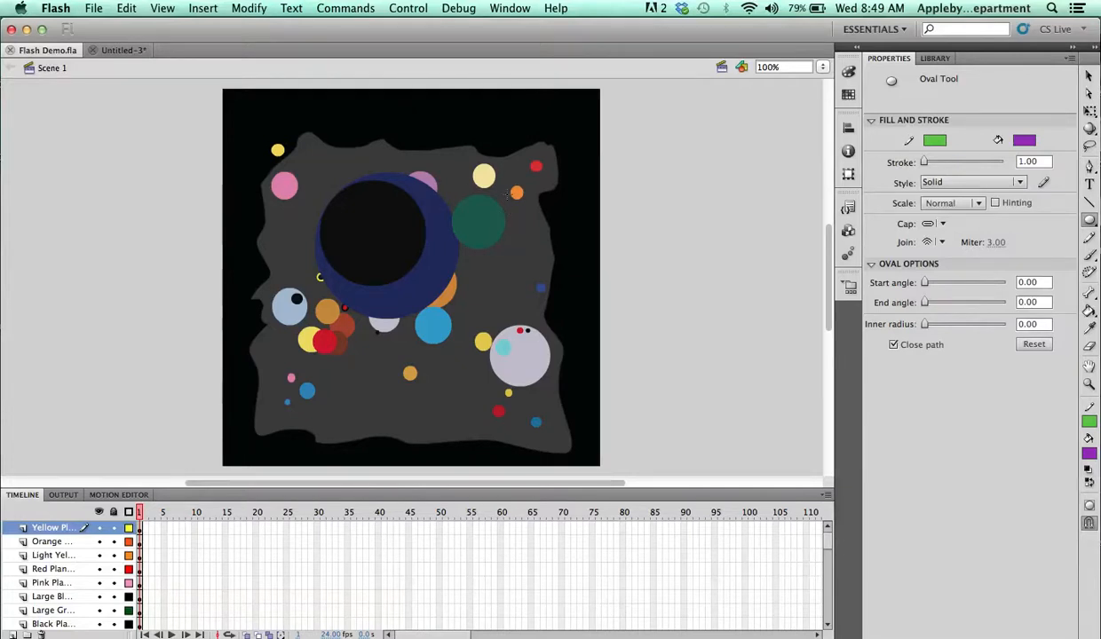
left_click(107, 51)
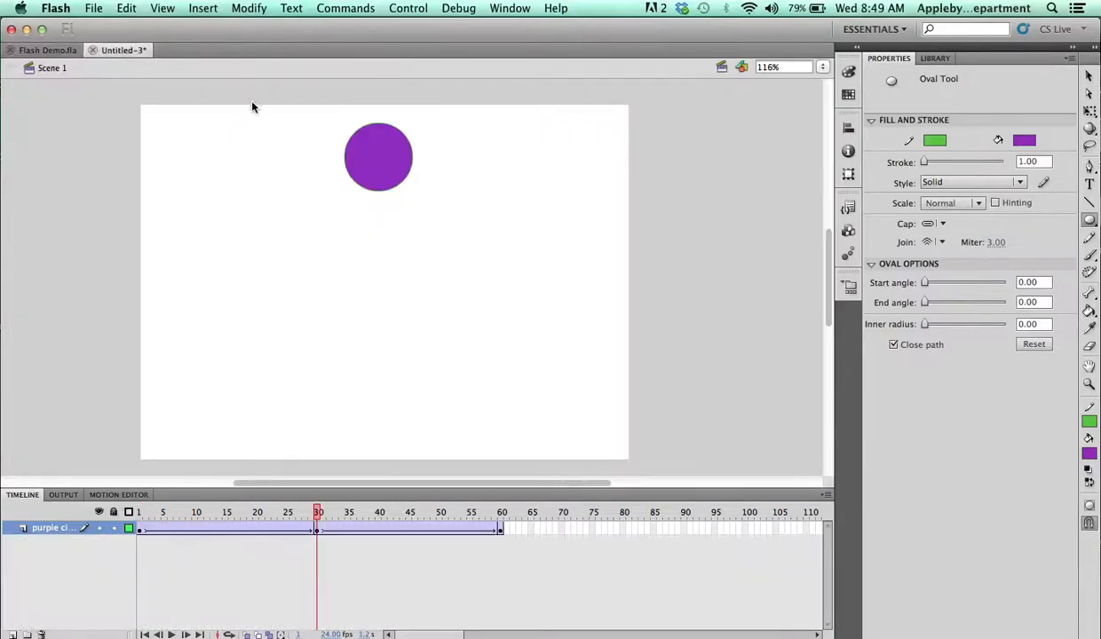